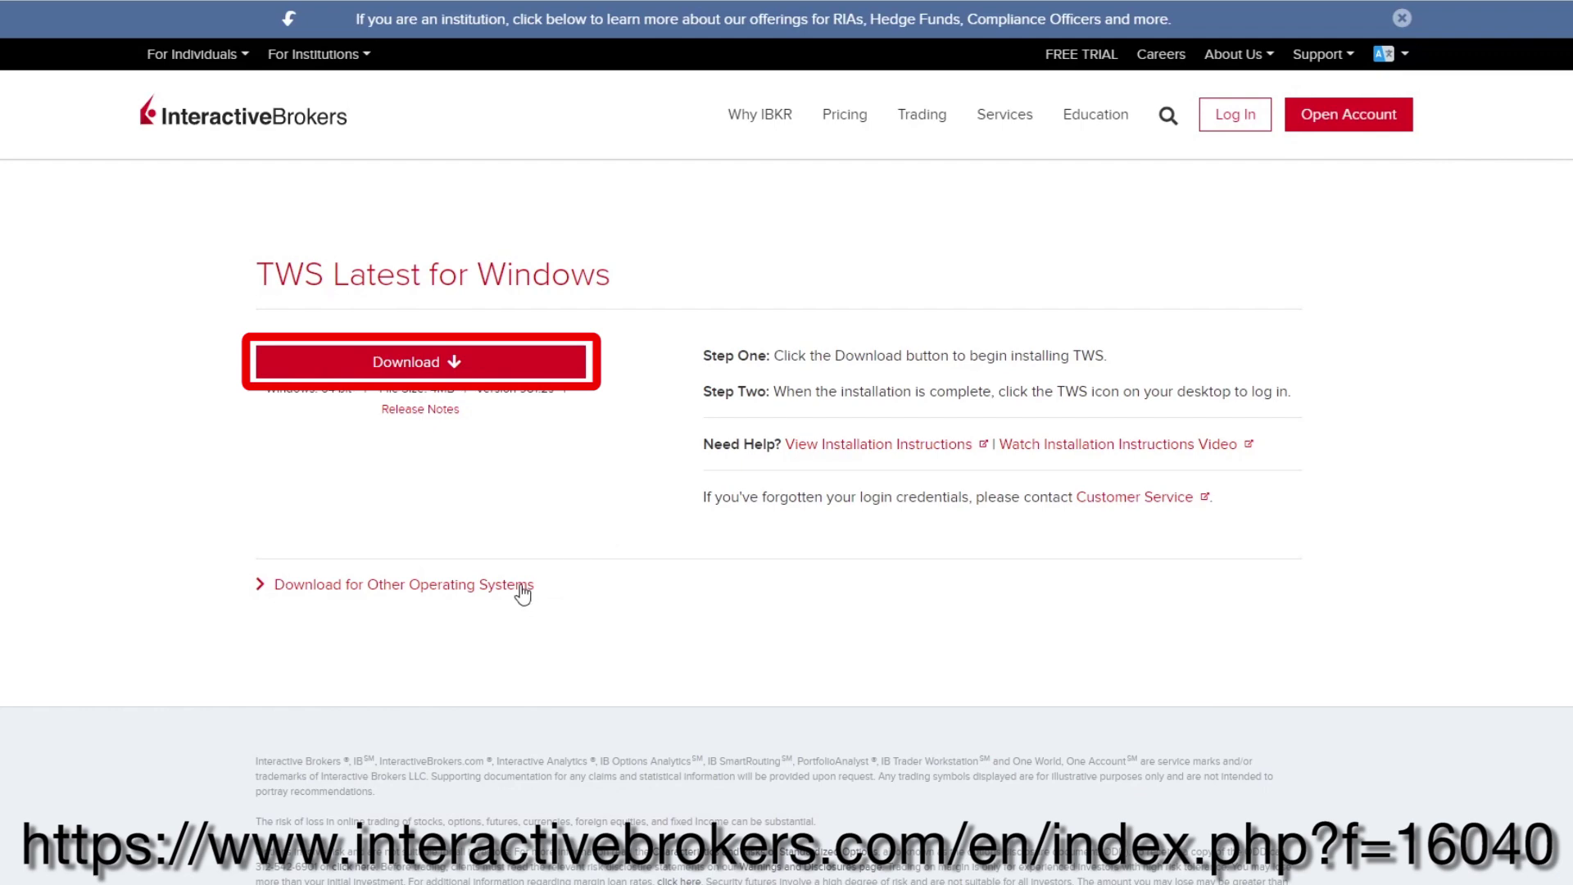
- Expand the 'Download for Other Operating Systems' section on the Interactive Brokers download page
{"action": "left_click", "coordinate": [522, 594]}
{"action": "scroll", "coordinate": [692, 586], "scroll_direction": "down", "scroll_amount": 5}
{"action": "scroll", "coordinate": [711, 520], "scroll_direction": "up", "scroll_amount": 3}
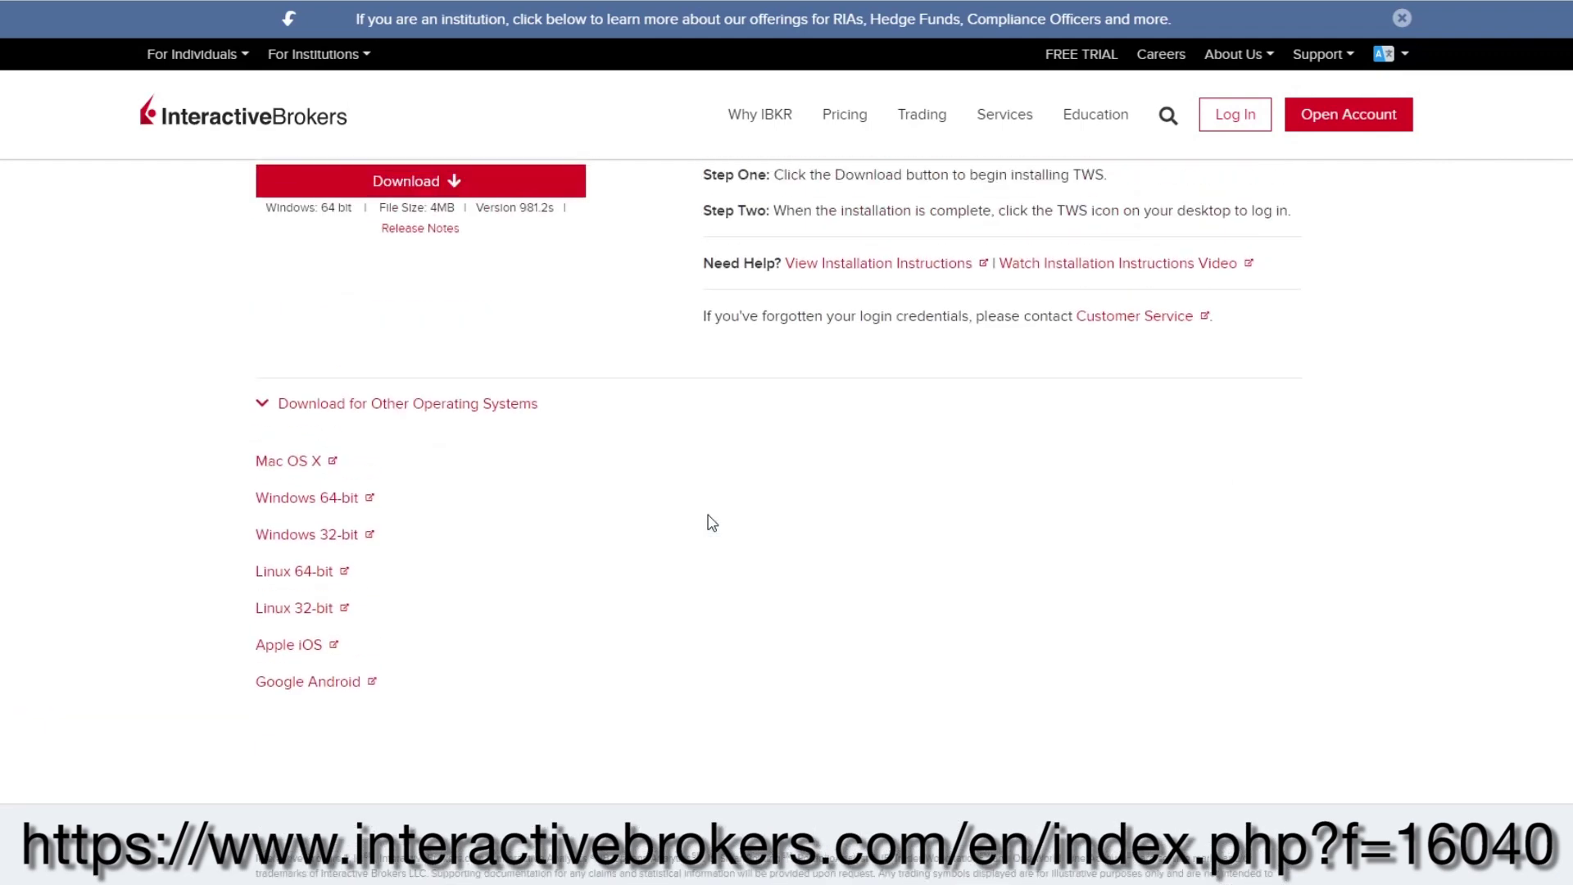
{"action": "scroll", "coordinate": [711, 523], "scroll_direction": "up", "scroll_amount": 1}
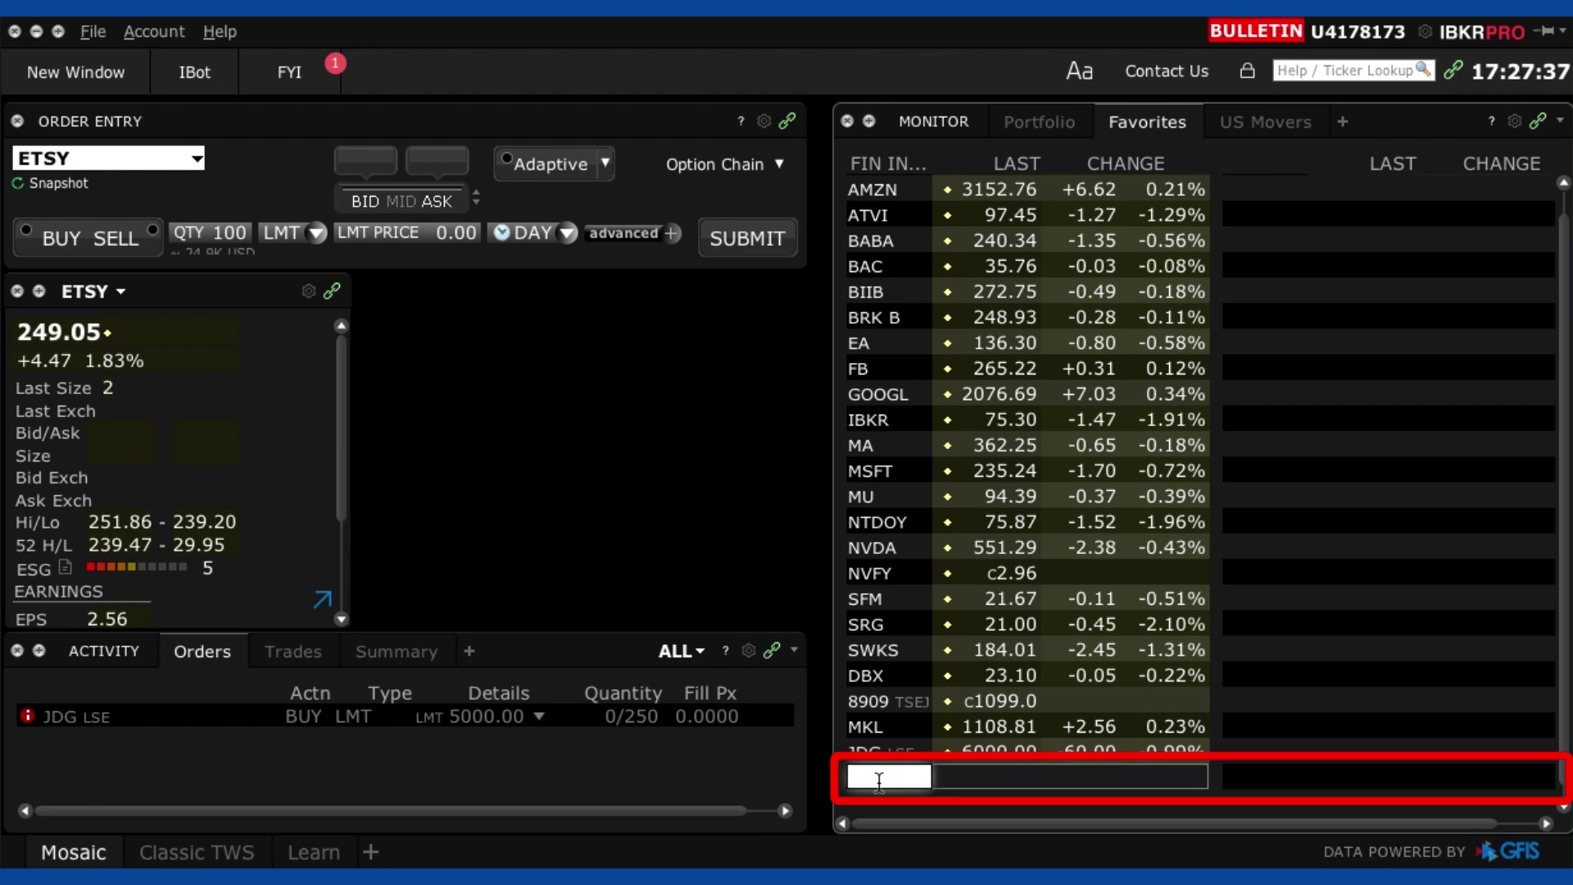
- Enter ETSY in the empty Favorites row and pick the ETSY INC NASDAQ stock contract
{"action": "type", "text": "TSY"}
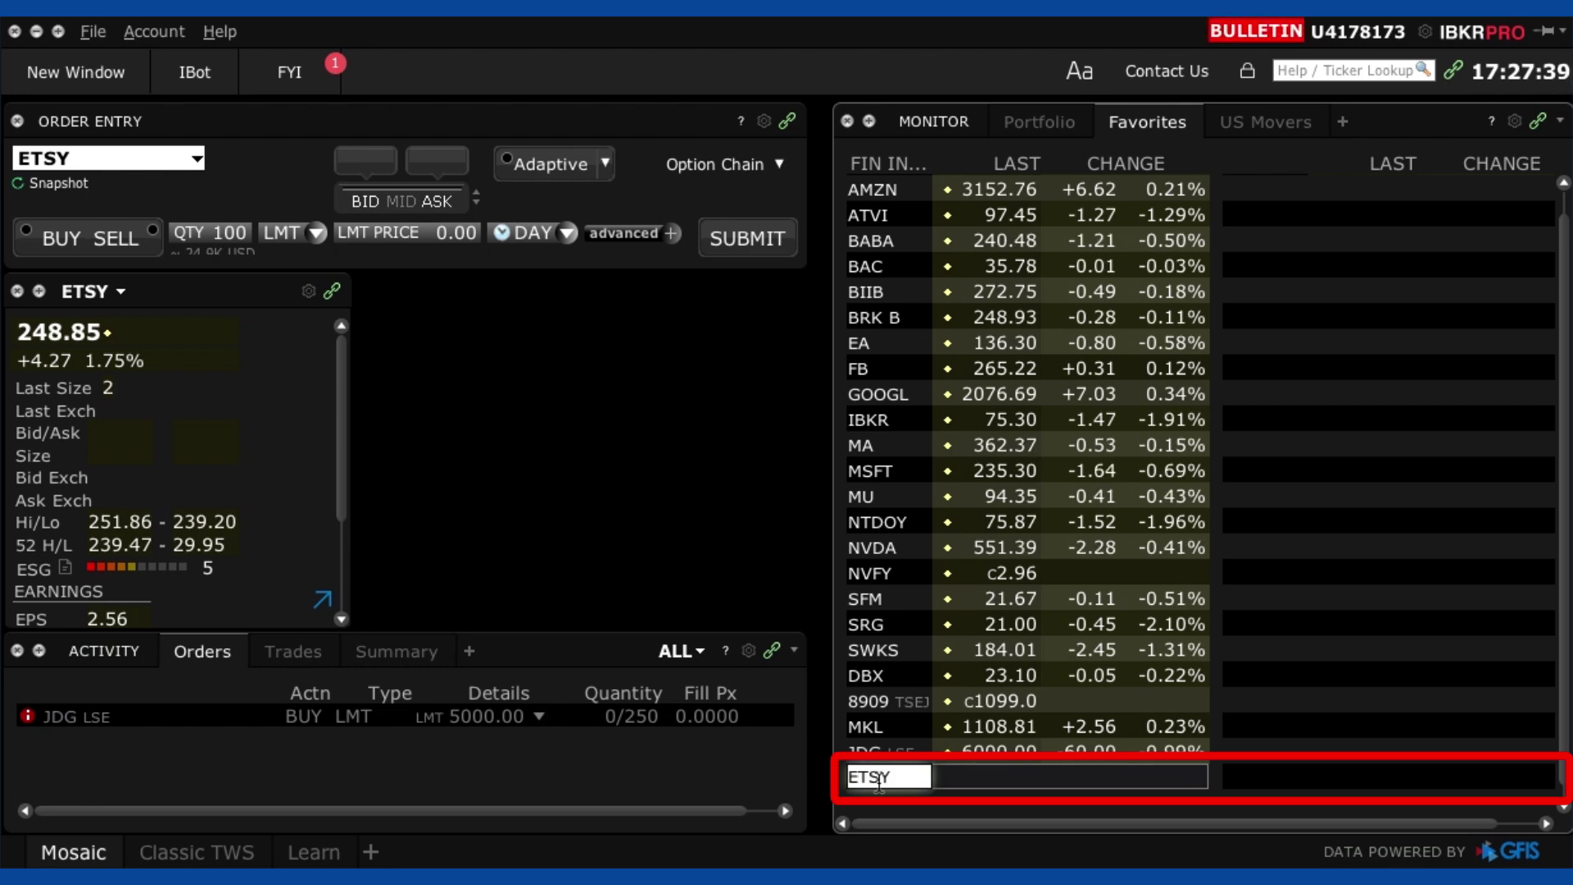
{"action": "key", "text": "Return"}
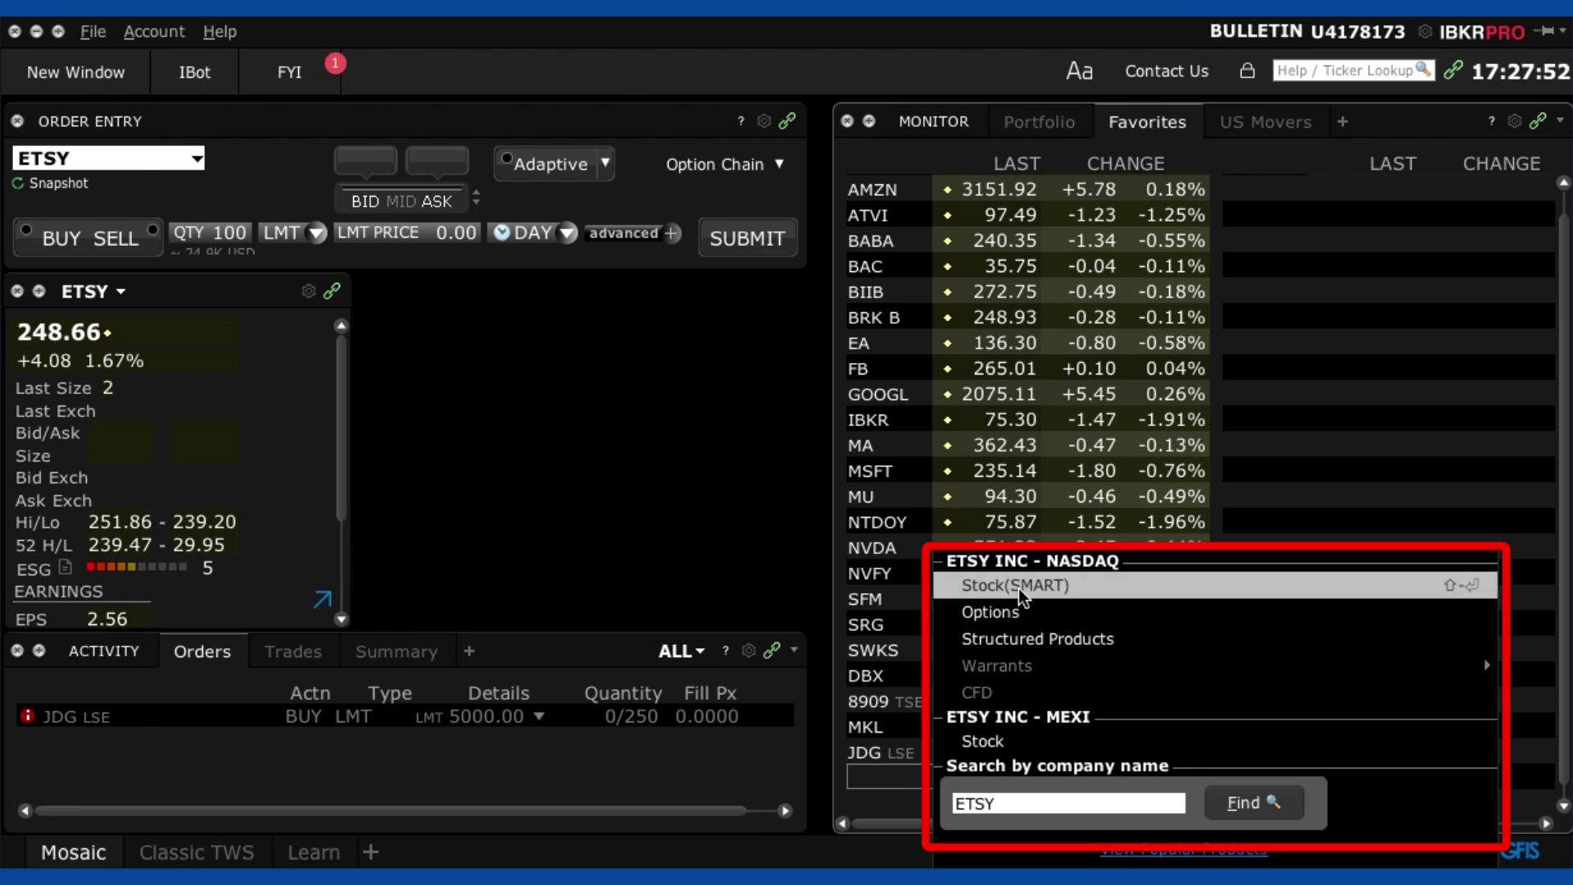
{"action": "left_click", "coordinate": [1020, 586]}
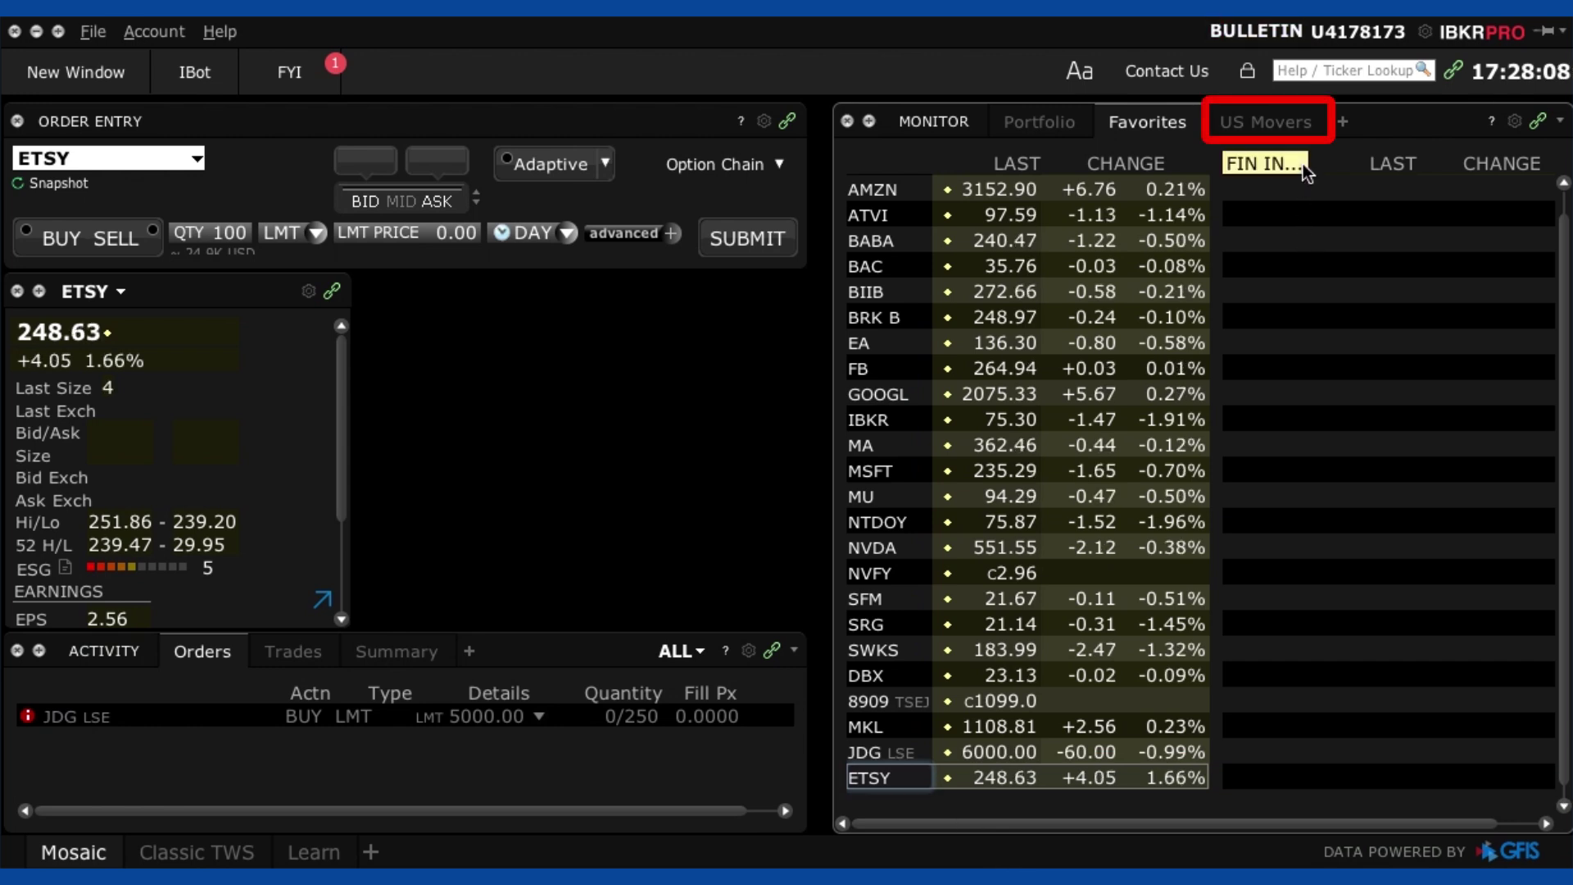
{"action": "left_click", "coordinate": [1291, 135]}
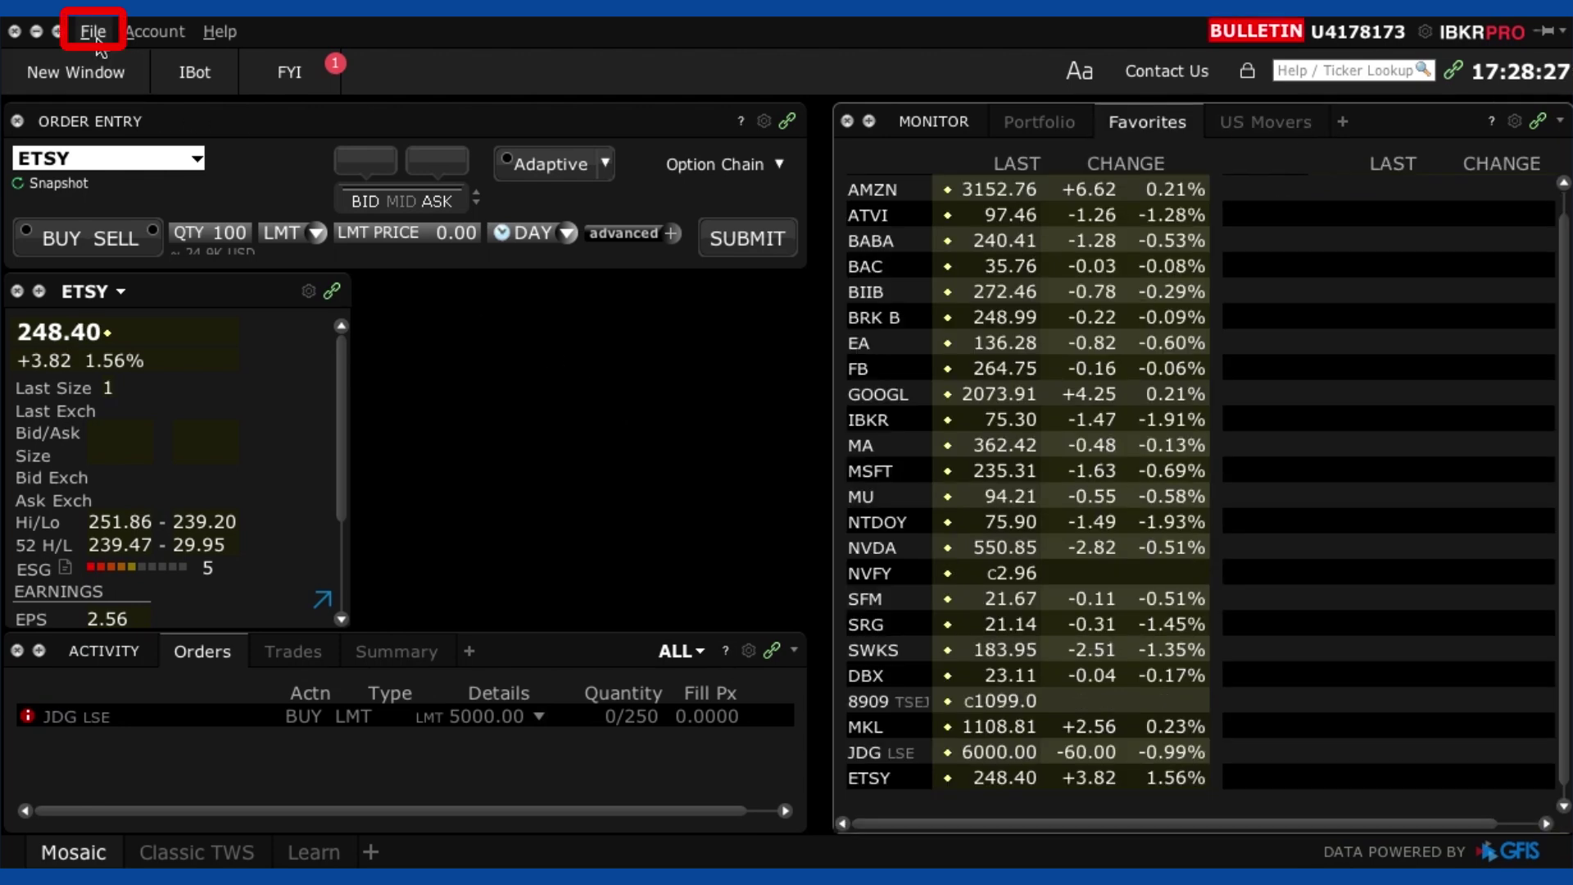
{"action": "left_click", "coordinate": [94, 35]}
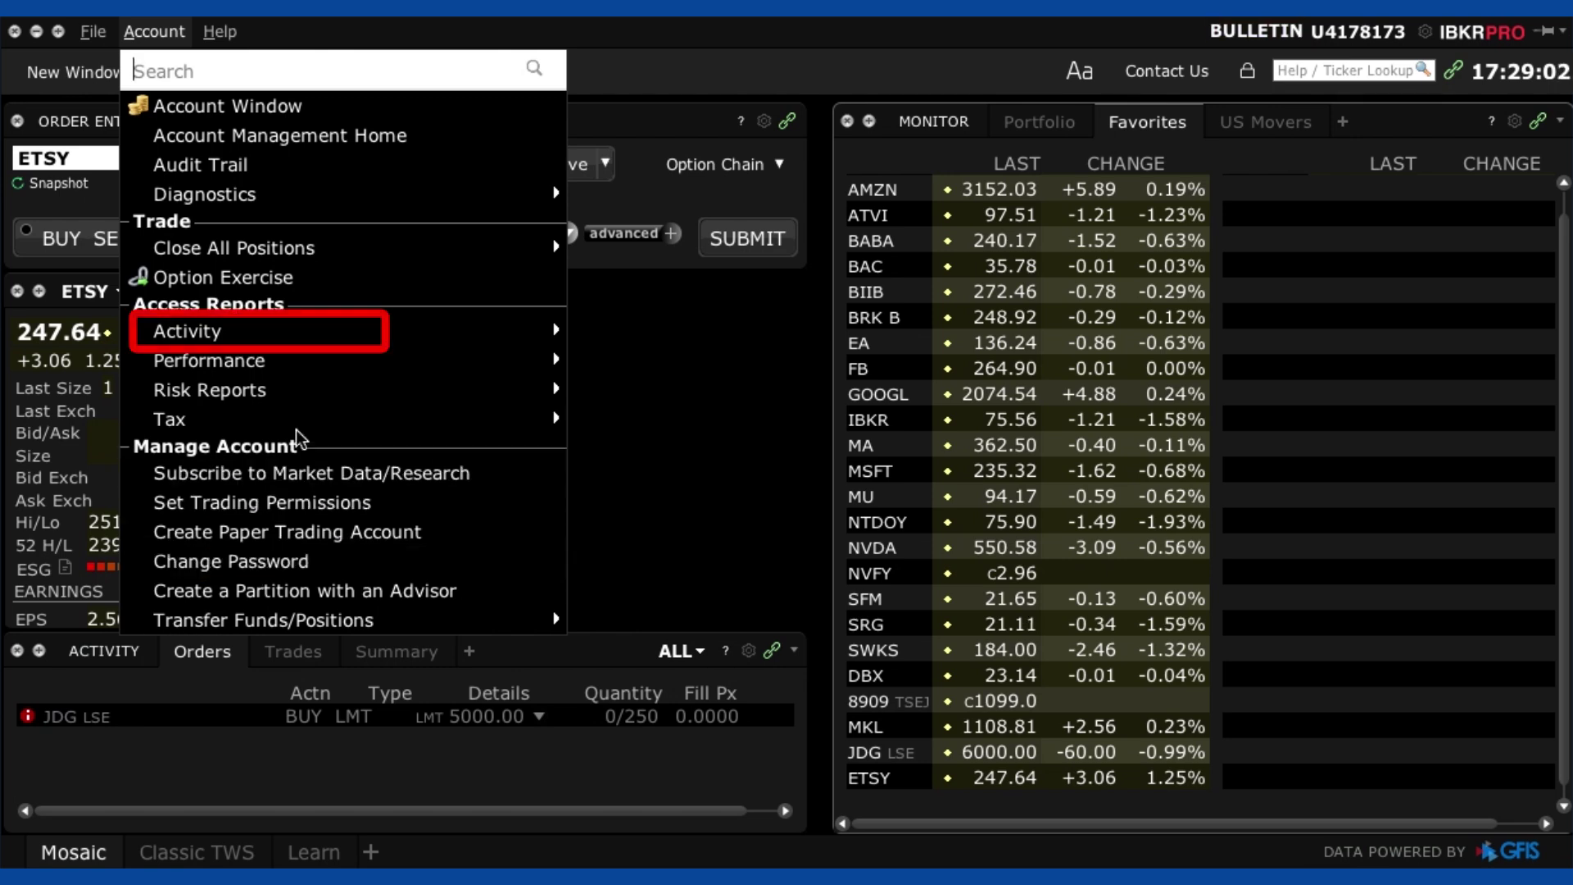
{"action": "mouse_move", "coordinate": [308, 337]}
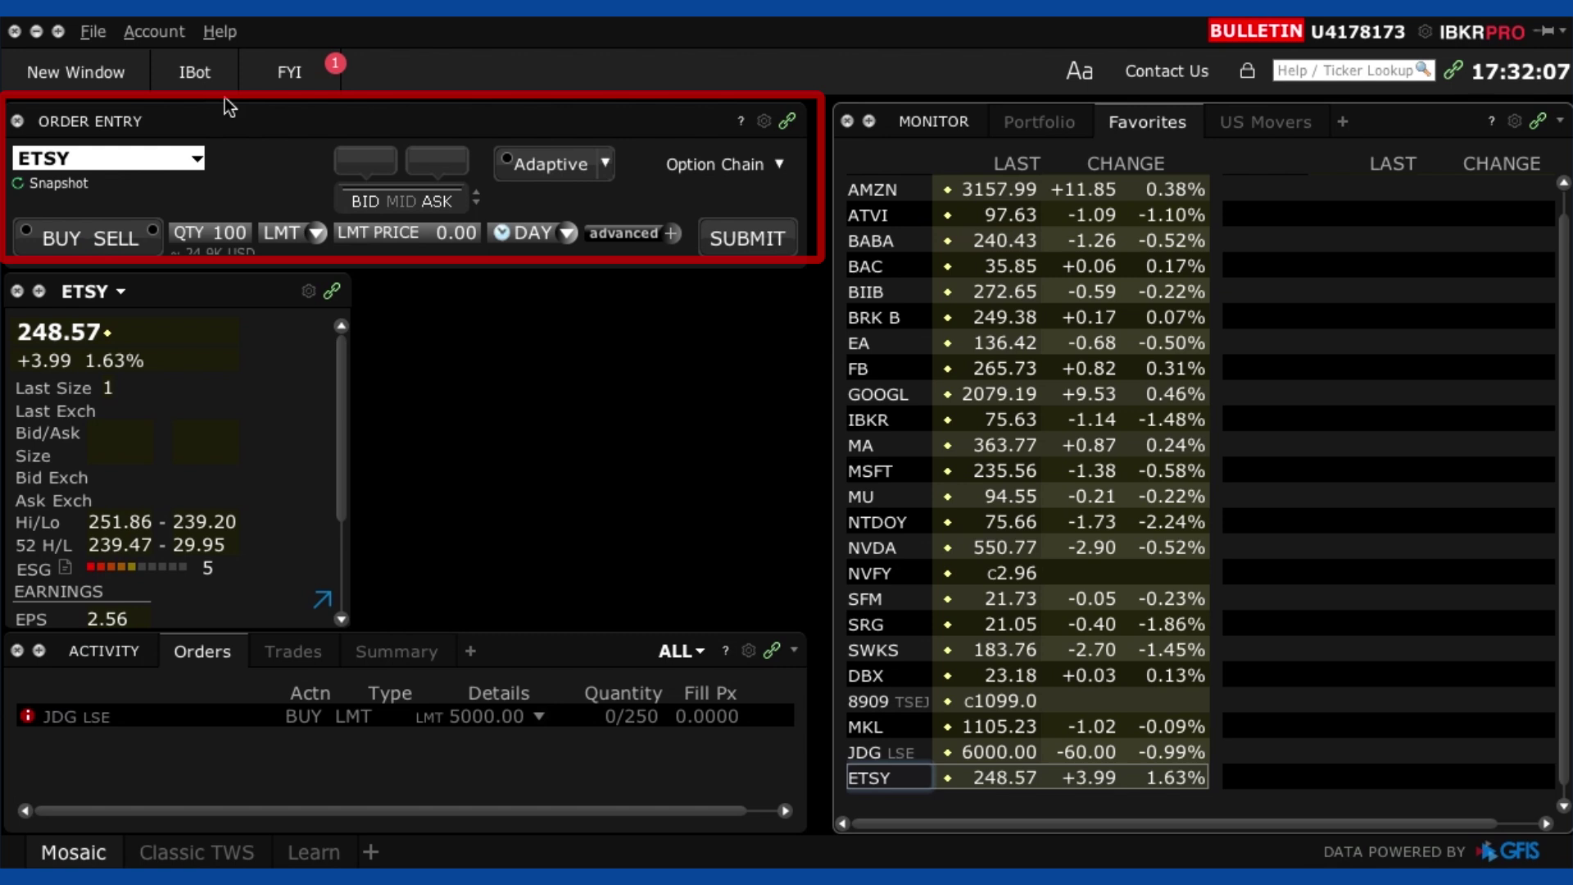
- Make the ETSY order a buy with a 175 limit price
{"action": "left_click", "coordinate": [41, 241]}
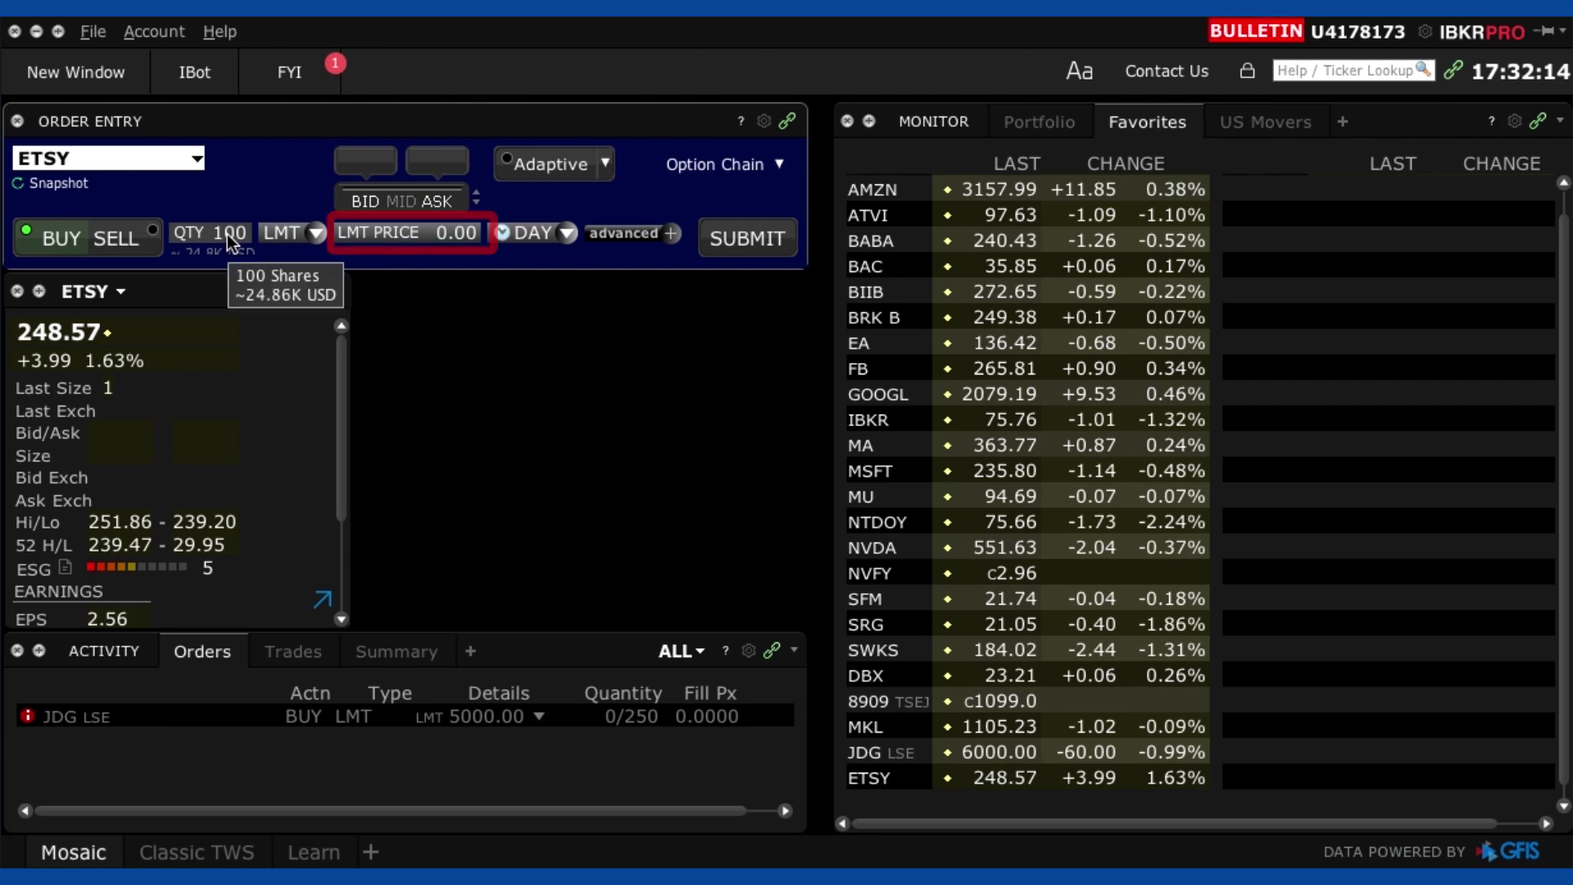
{"action": "left_click", "coordinate": [455, 239]}
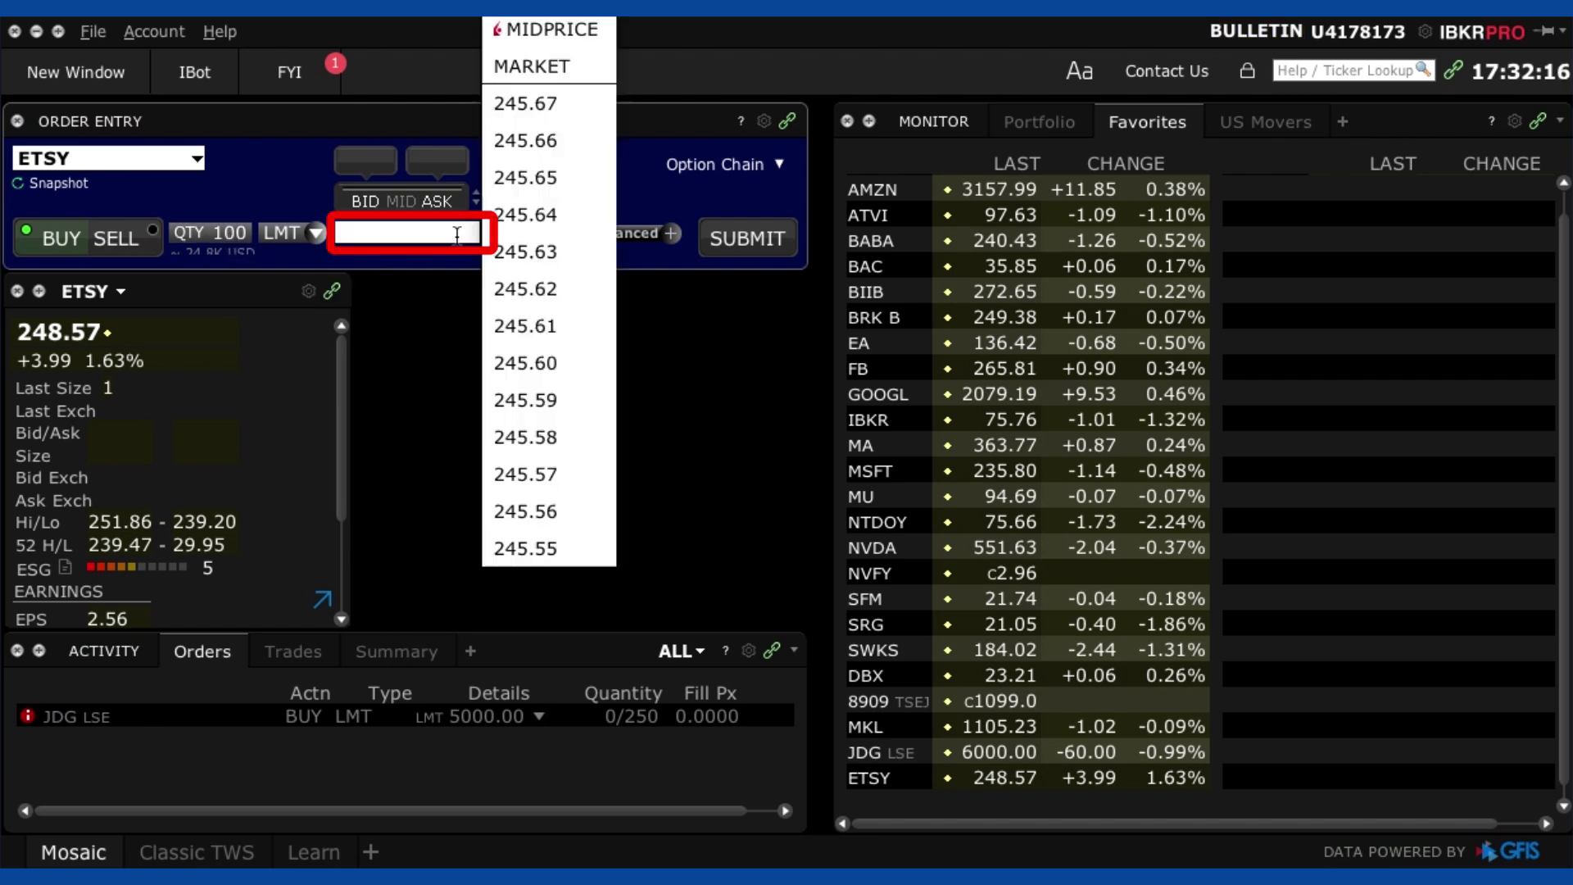
{"action": "type", "text": "175"}
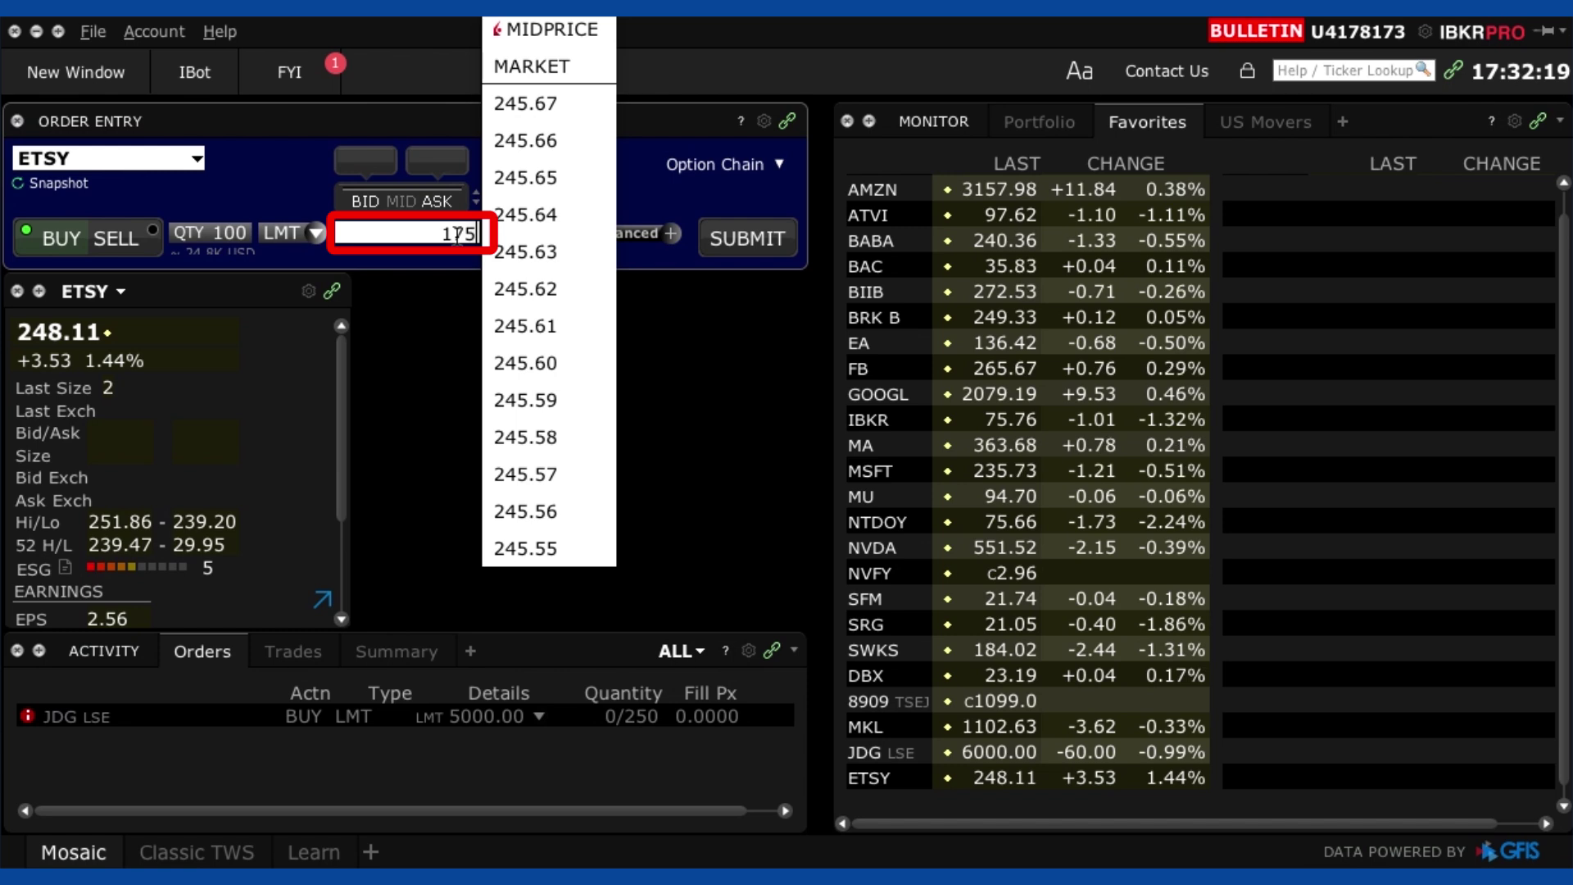
{"action": "key", "text": "Return"}
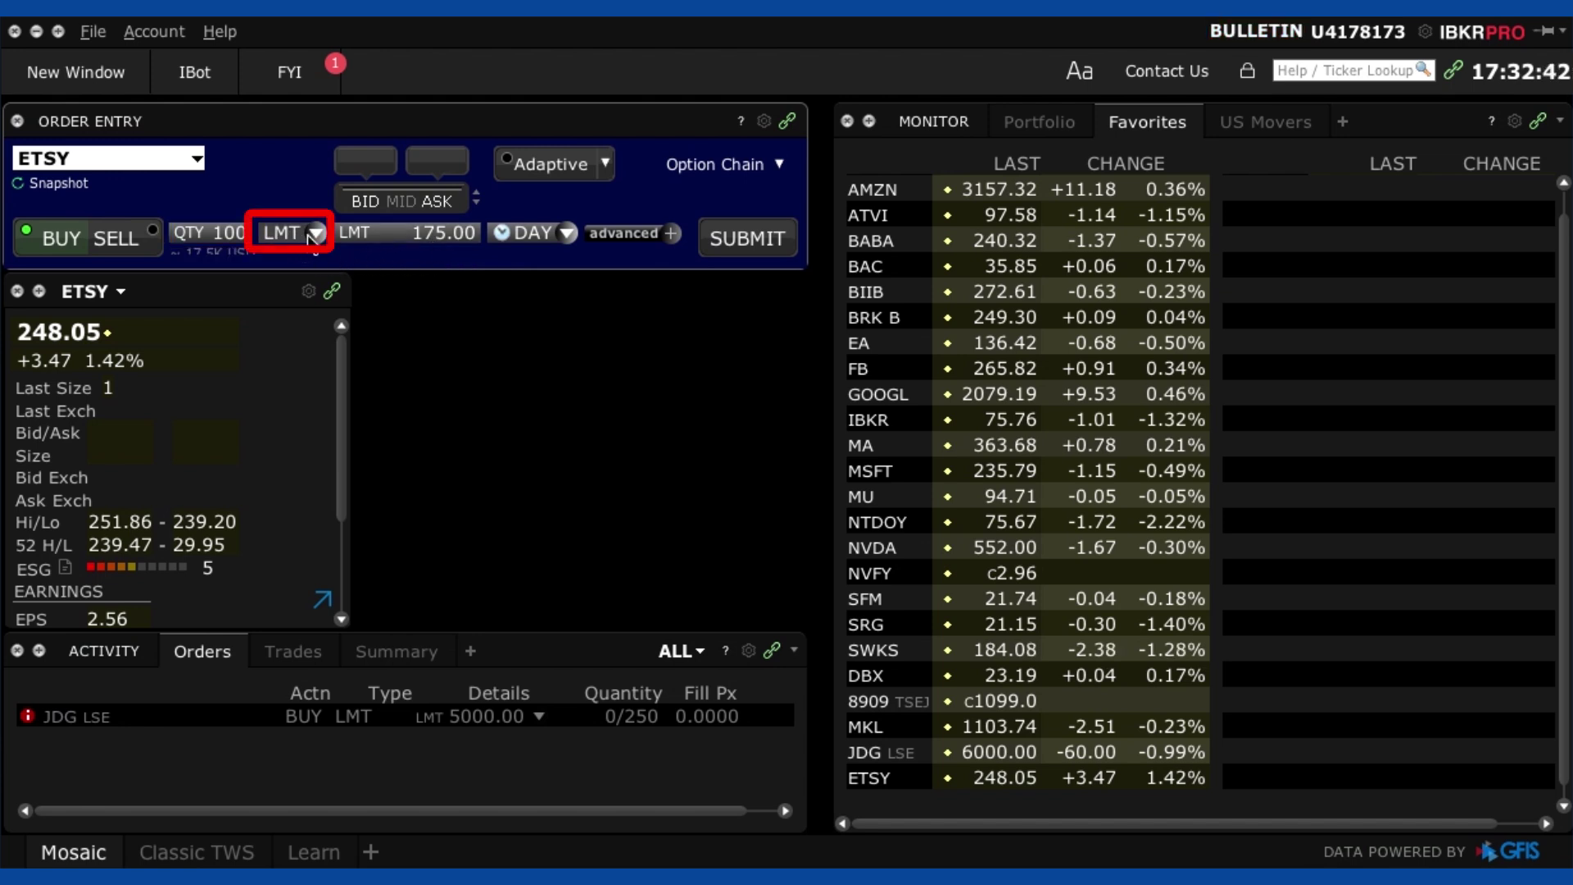
- Keep the order type as LMT and the limit price at 175.00
{"action": "left_click", "coordinate": [314, 235]}
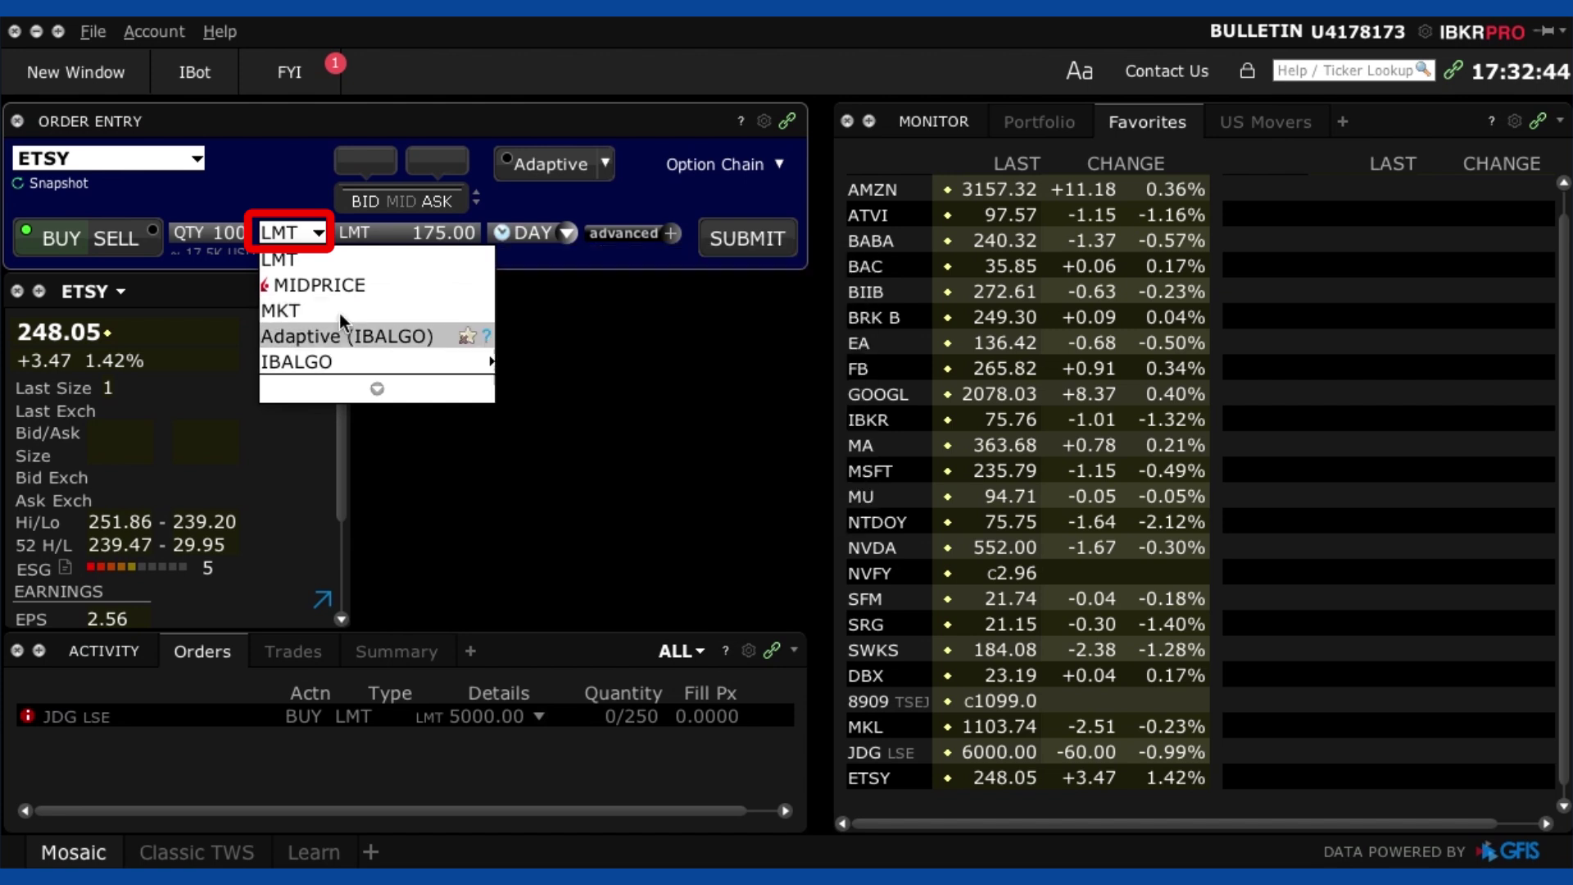
{"action": "left_click", "coordinate": [310, 260]}
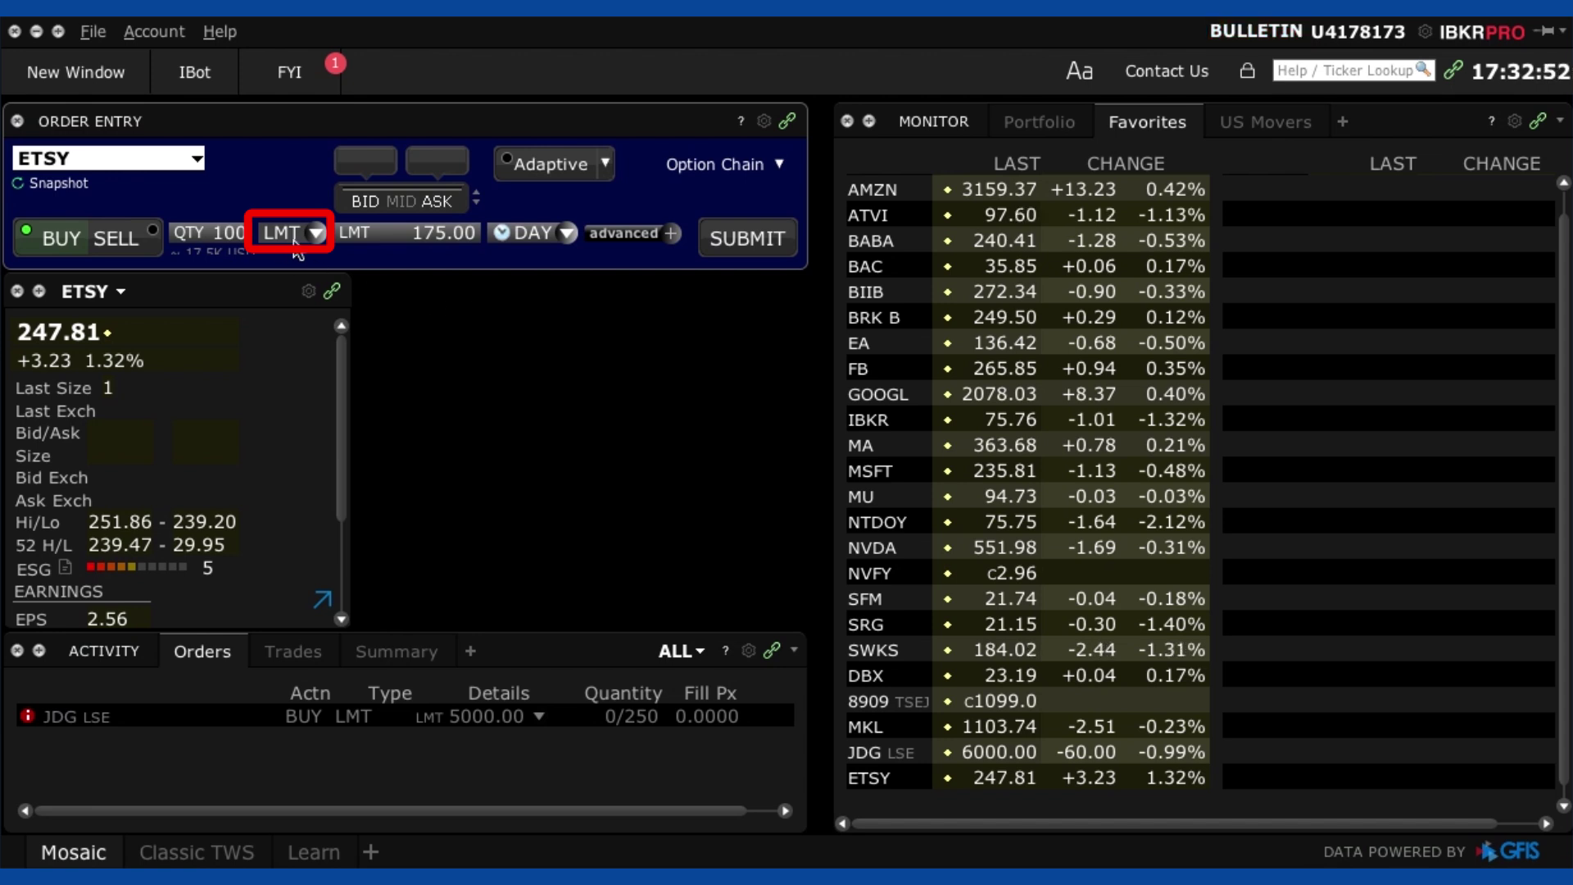
{"action": "left_click", "coordinate": [317, 236]}
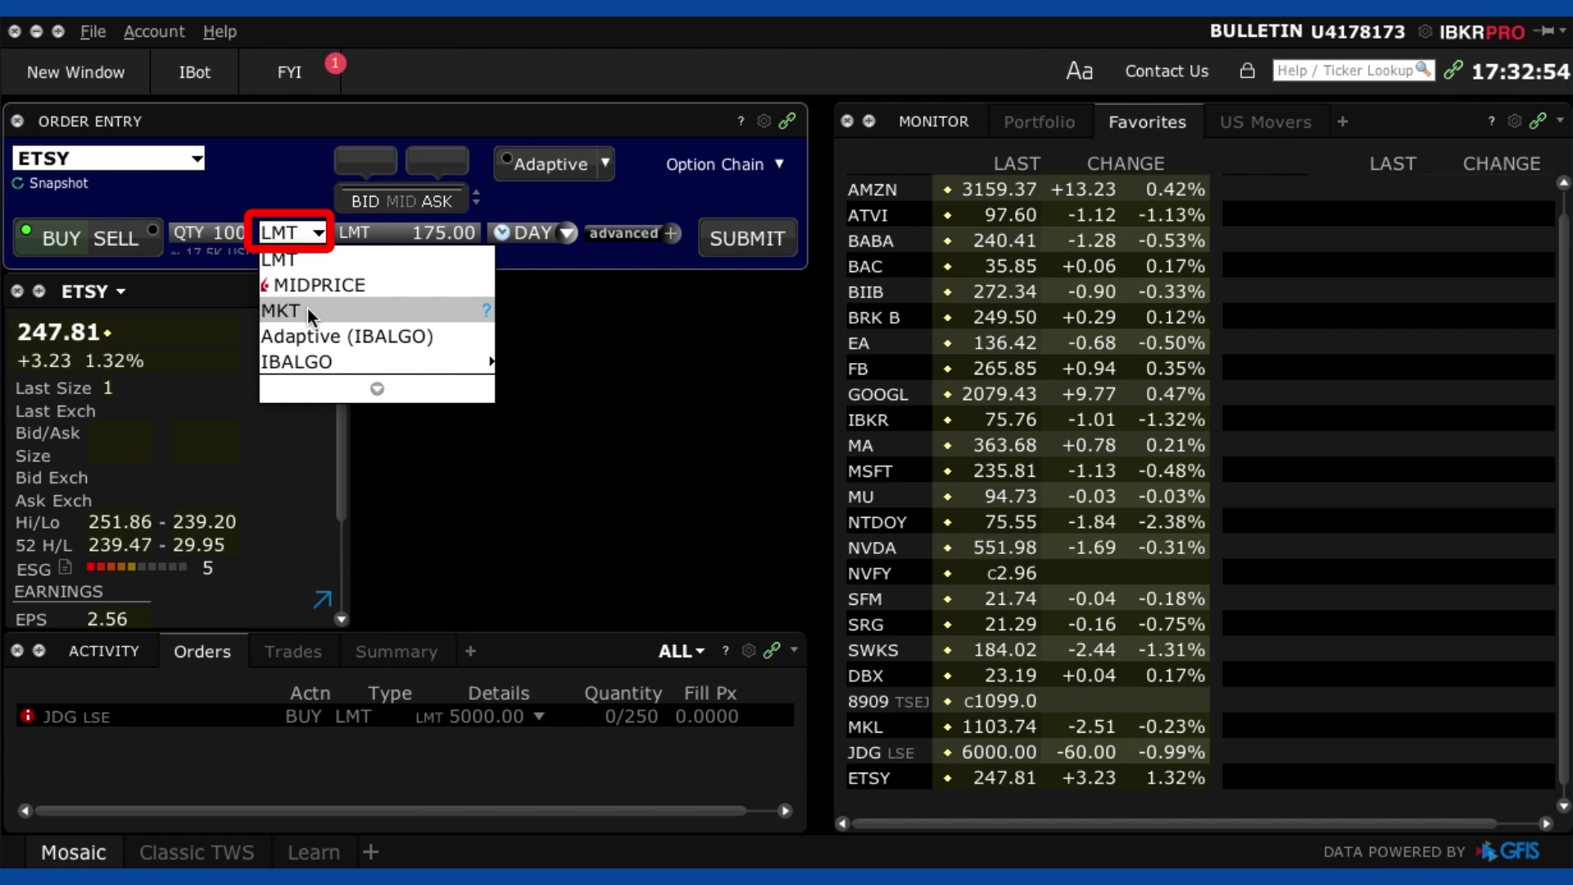
{"action": "left_click", "coordinate": [721, 346]}
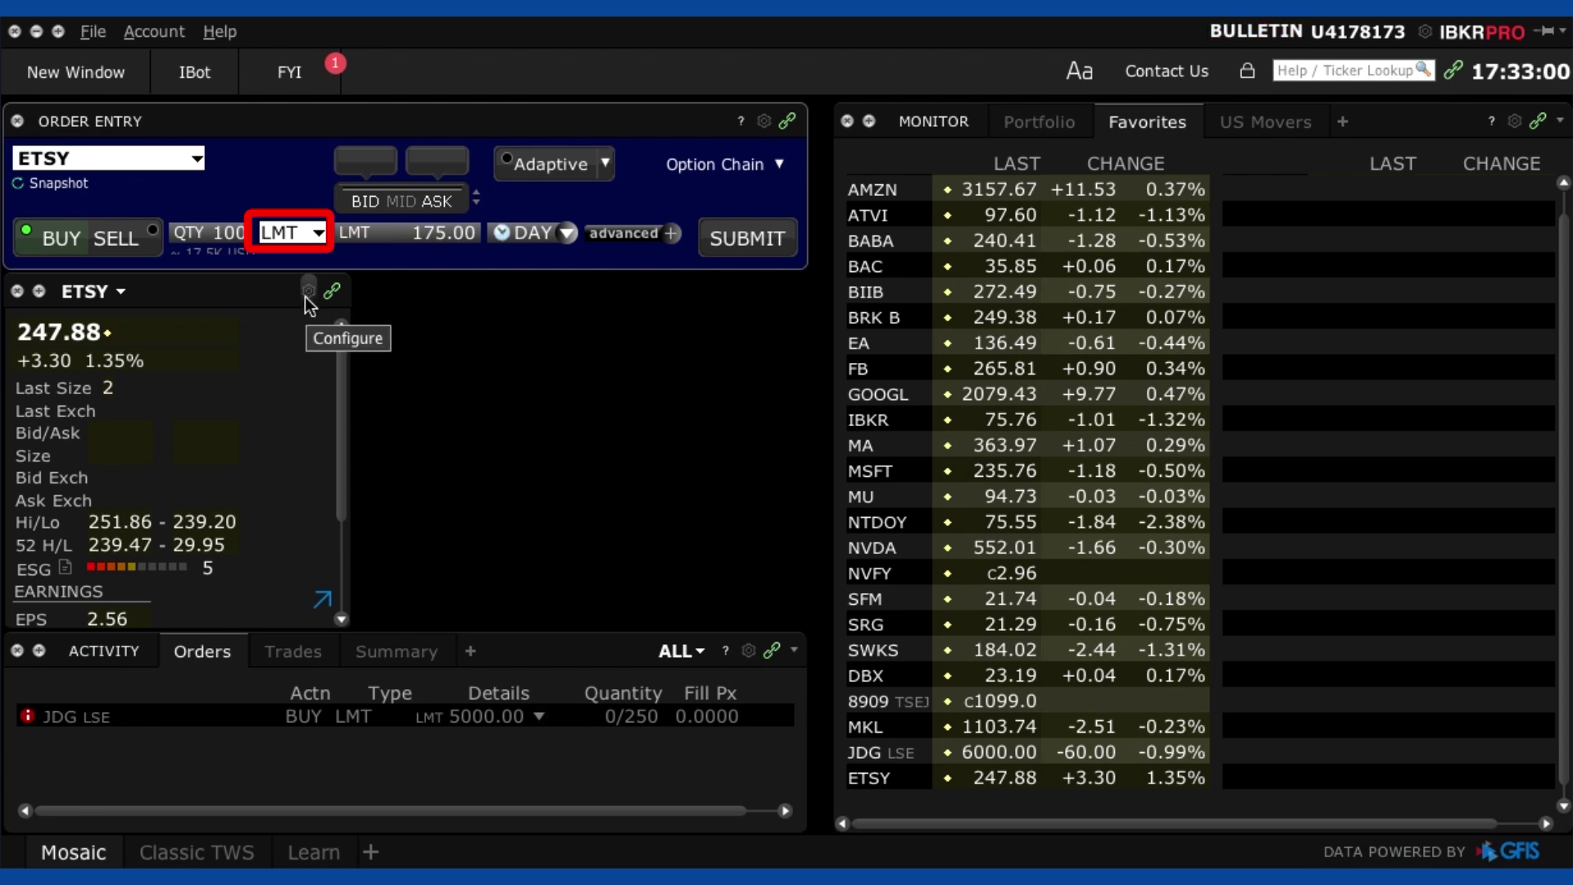
{"action": "mouse_move", "coordinate": [86, 351]}
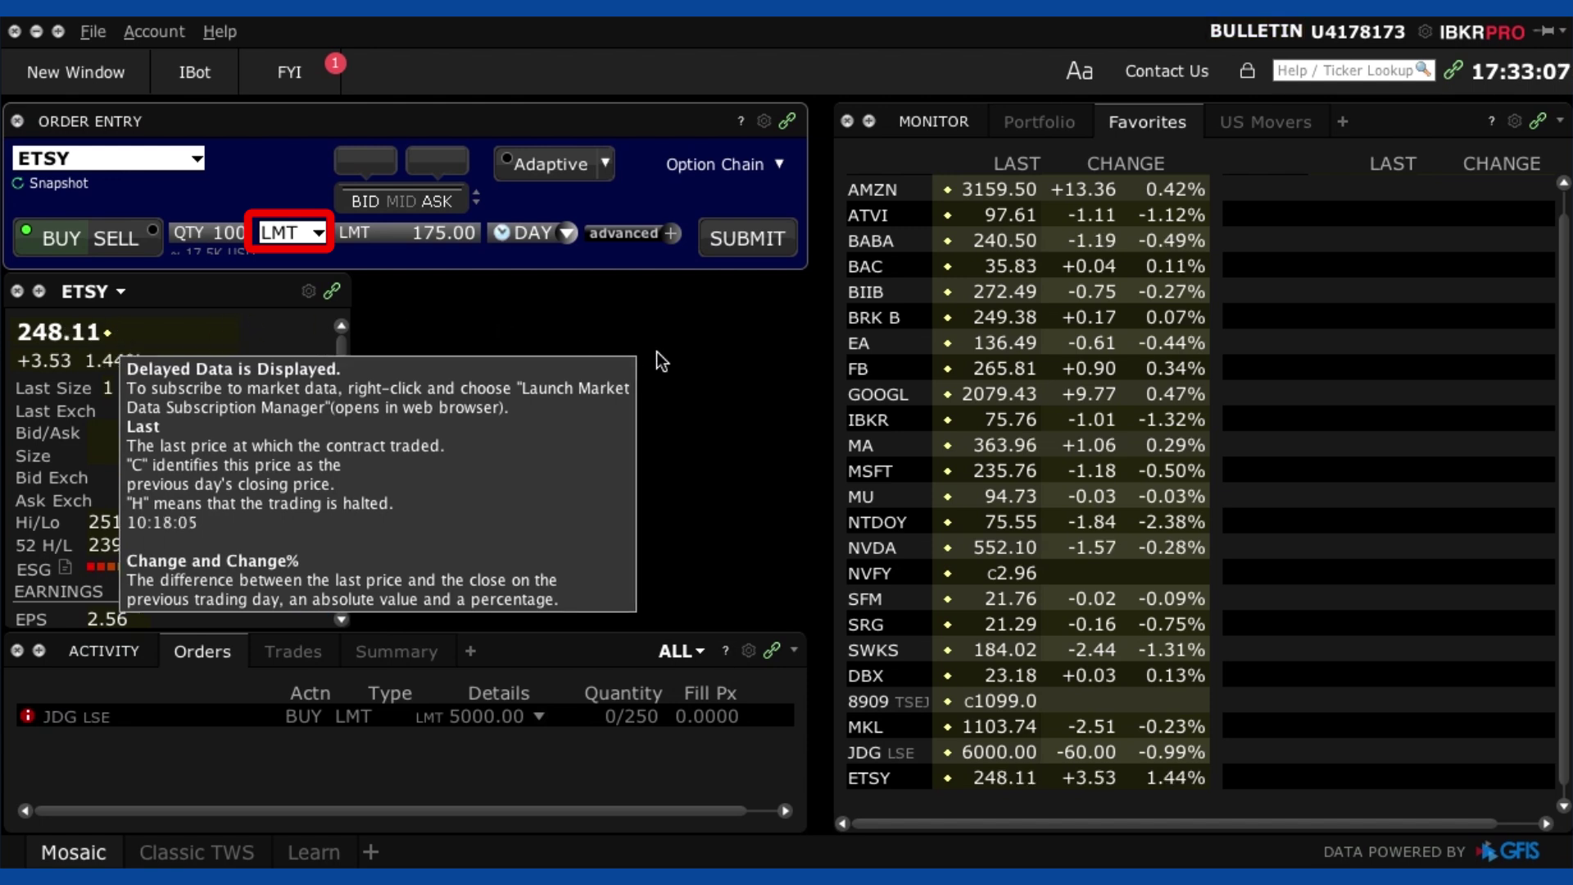
{"action": "left_click", "coordinate": [465, 239]}
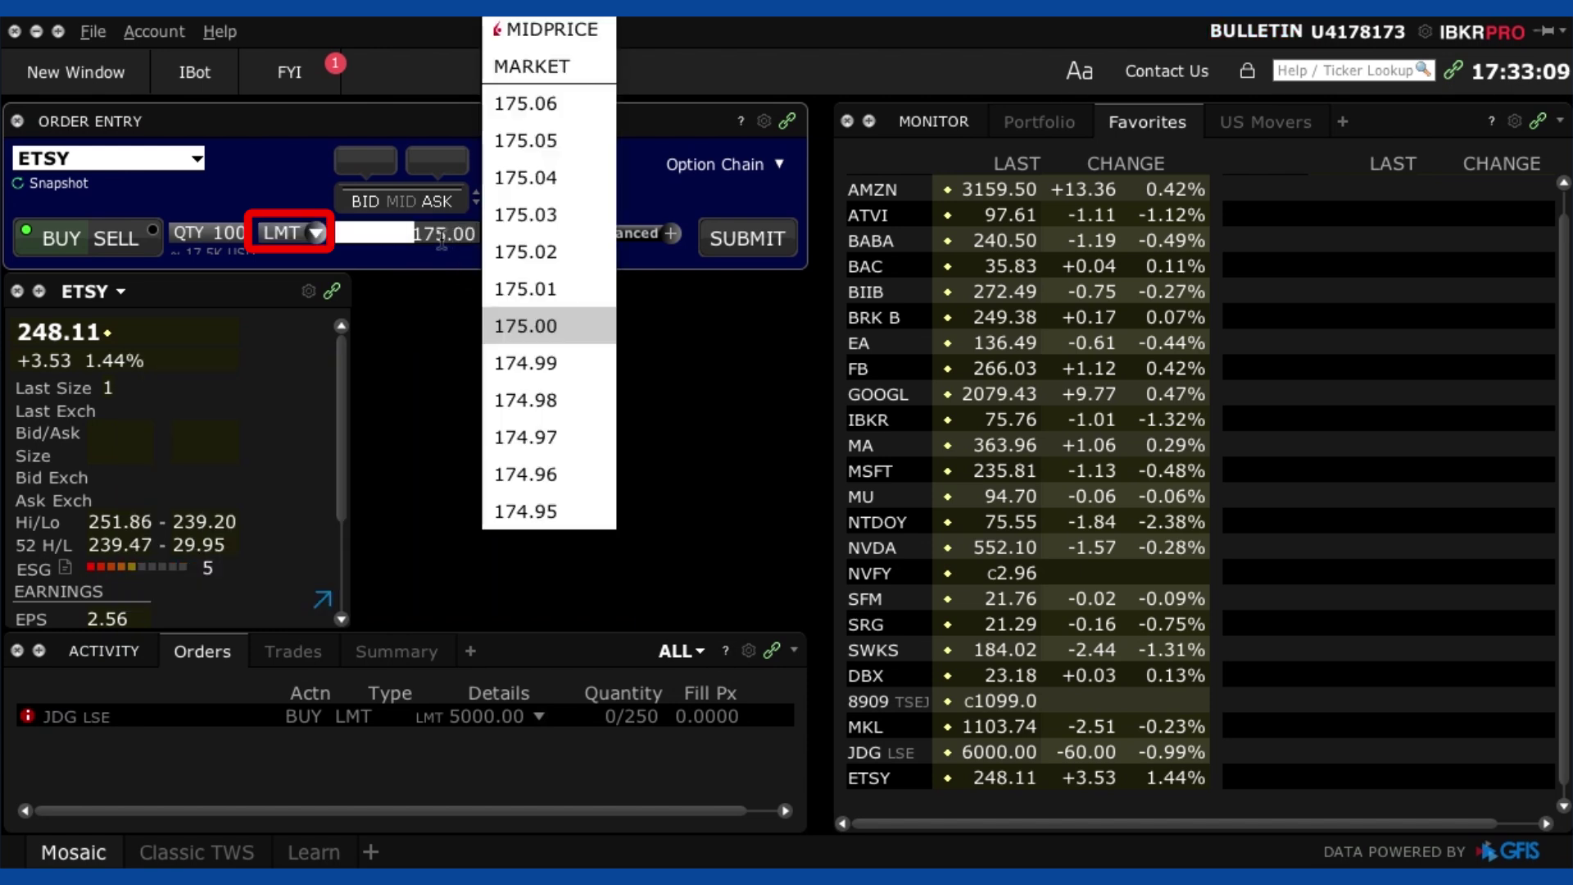
{"action": "left_click", "coordinate": [436, 316]}
- Set the order's time in force to GTC (good-till-cancelled)
{"action": "left_click", "coordinate": [567, 234]}
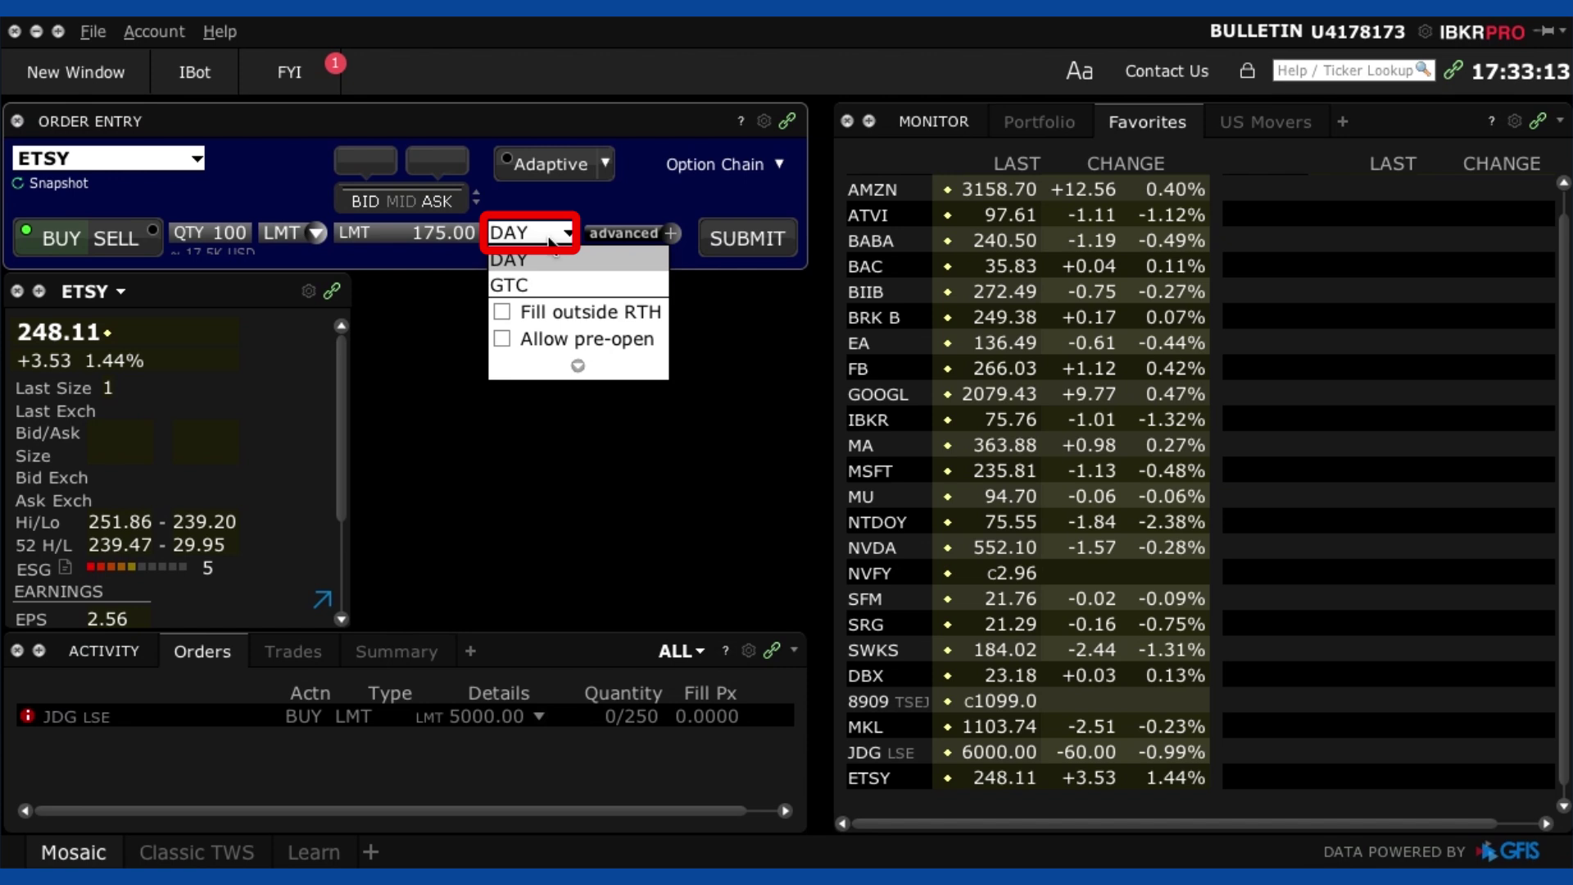
{"action": "left_click", "coordinate": [523, 285]}
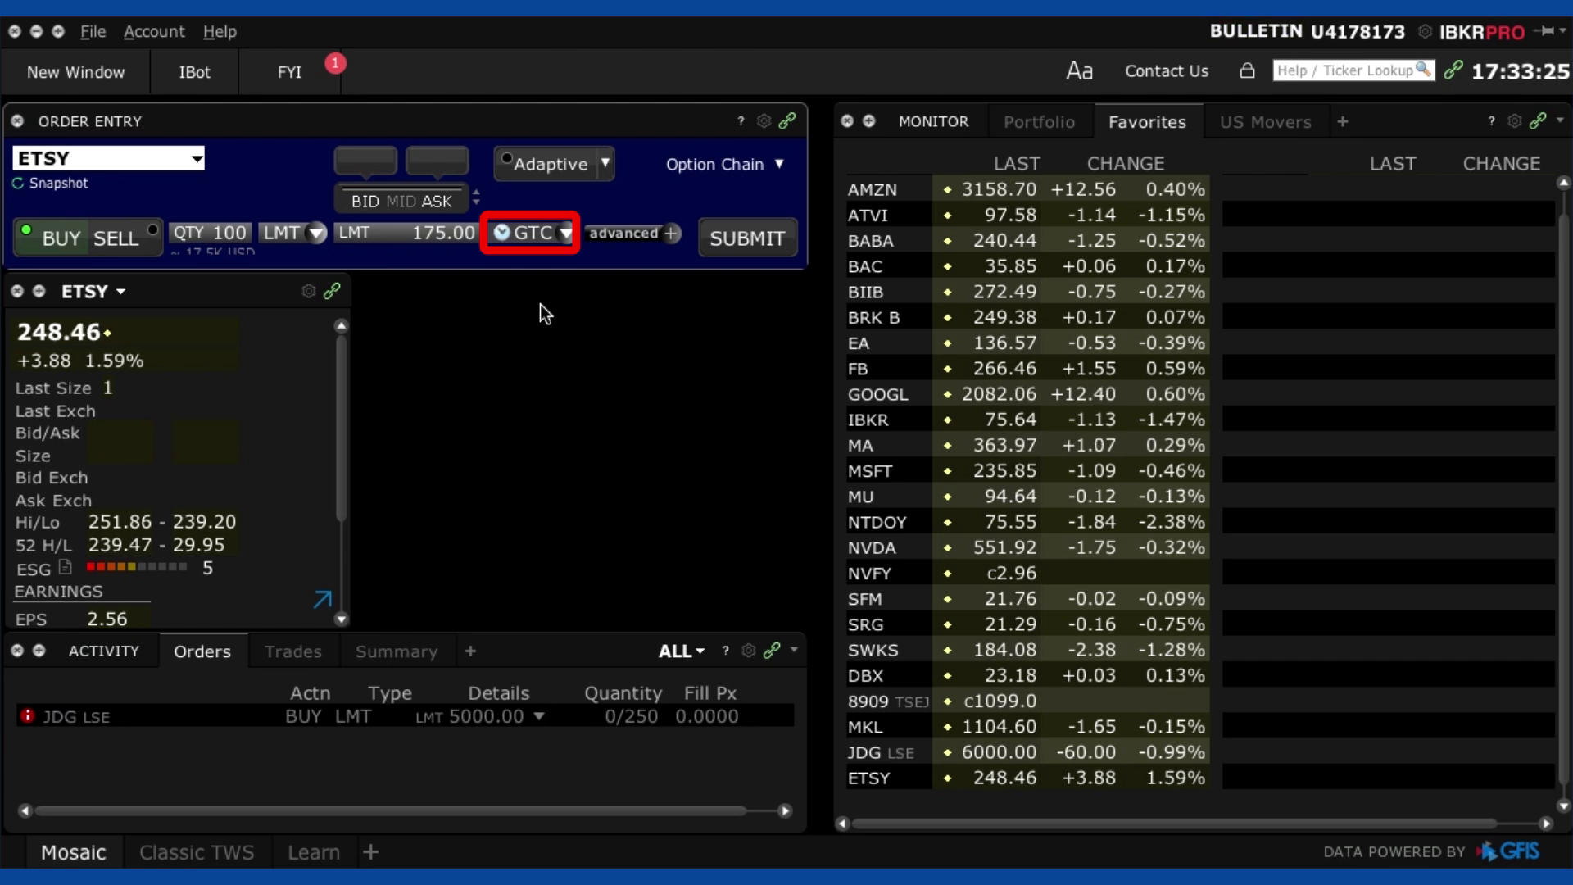
{"action": "left_click", "coordinate": [564, 233]}
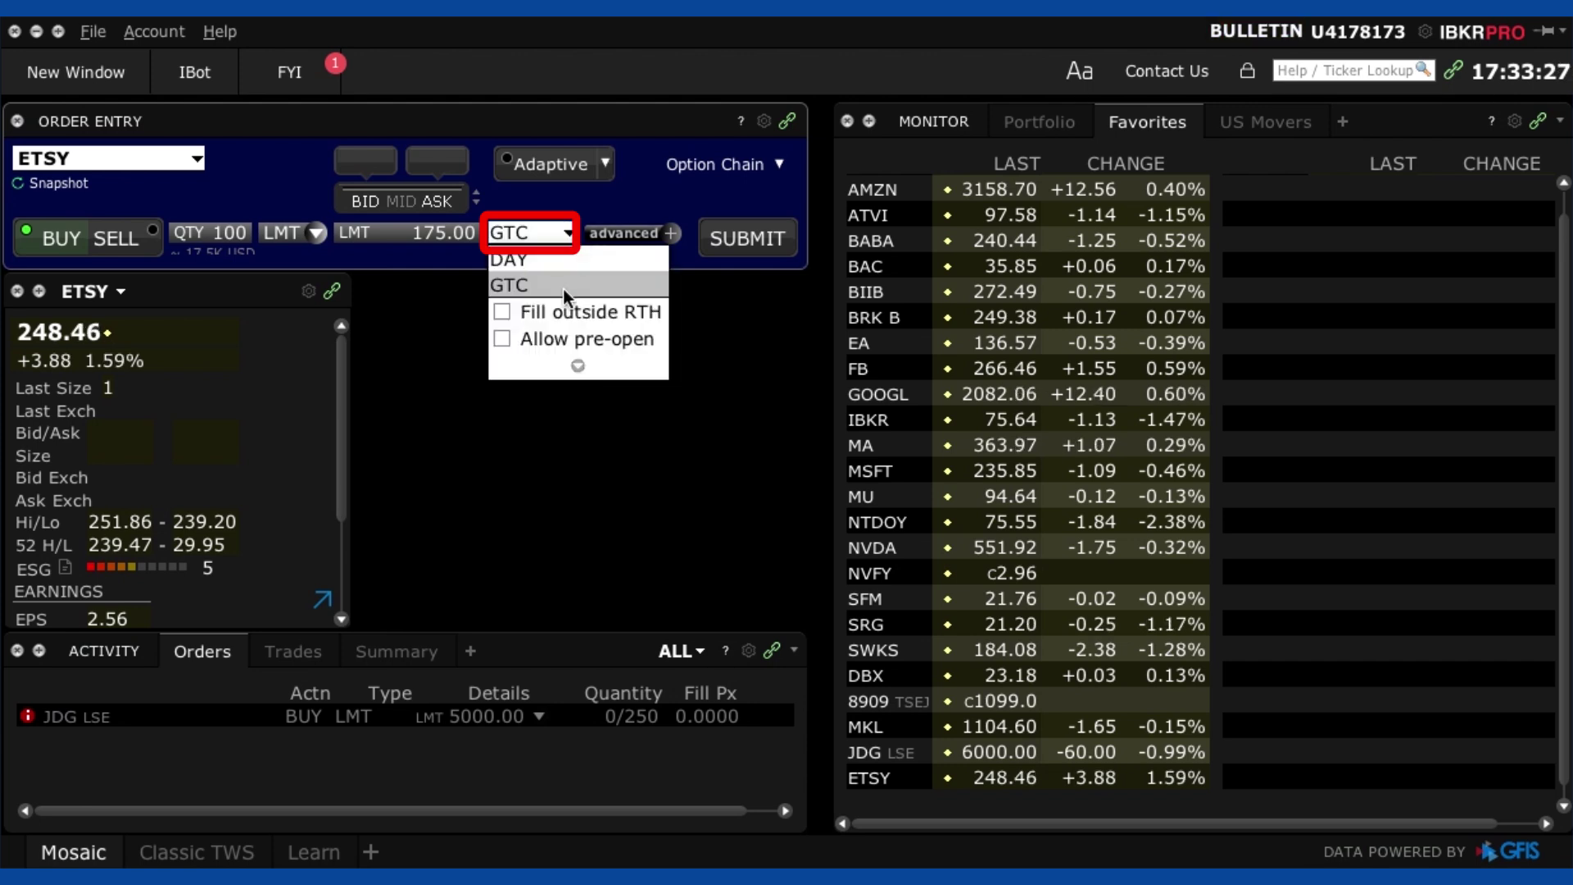
{"action": "left_click", "coordinate": [434, 332]}
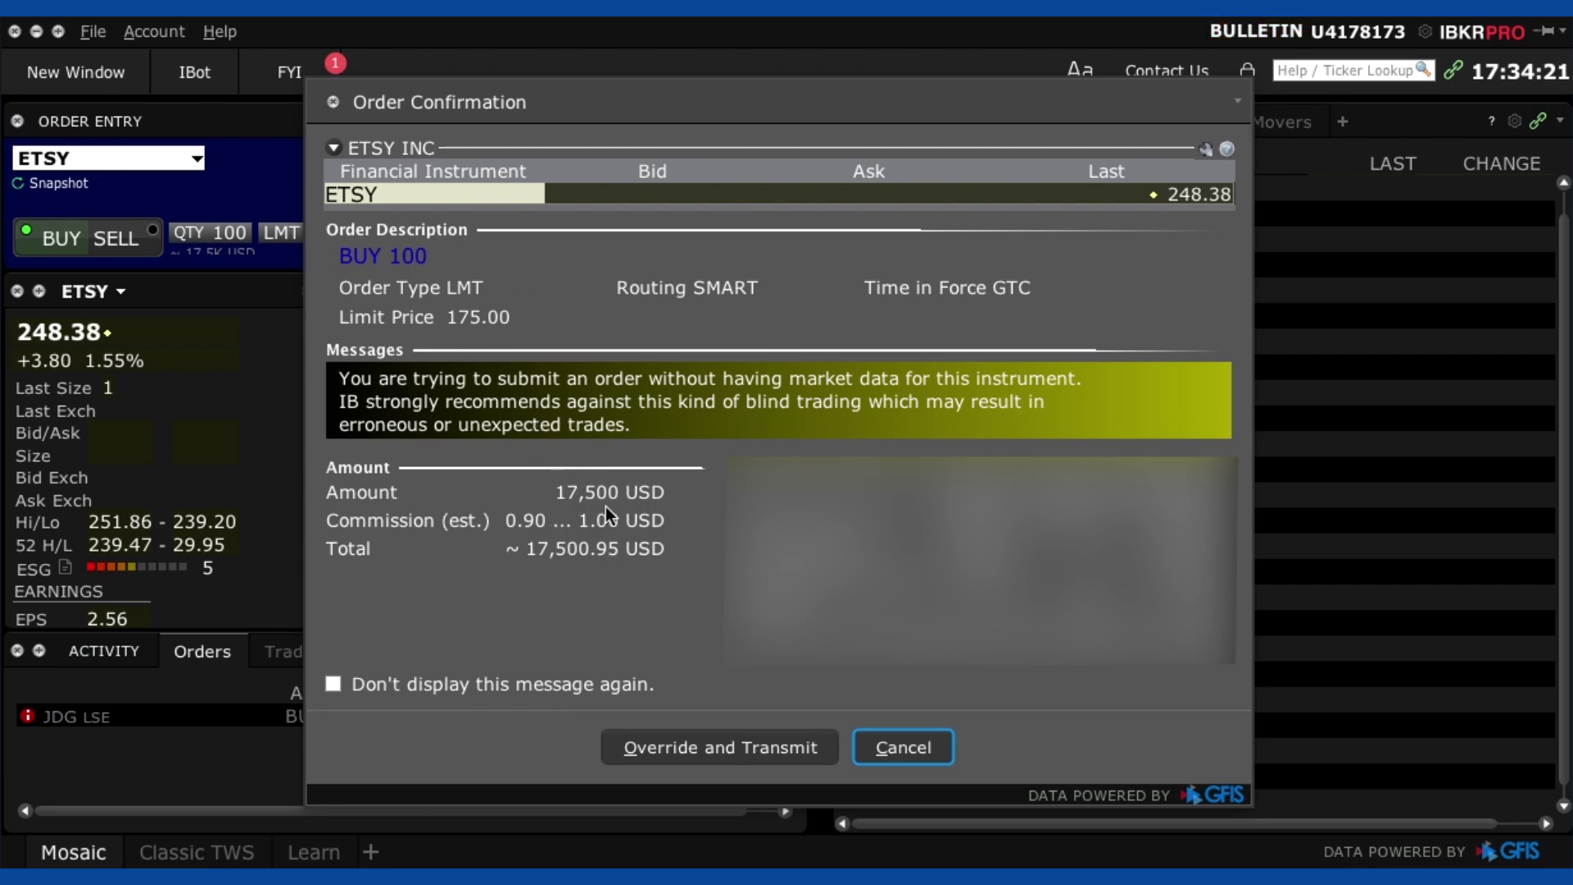
- Override the no-market-data warning and transmit the ETSY buy order
{"action": "left_click", "coordinate": [712, 750]}
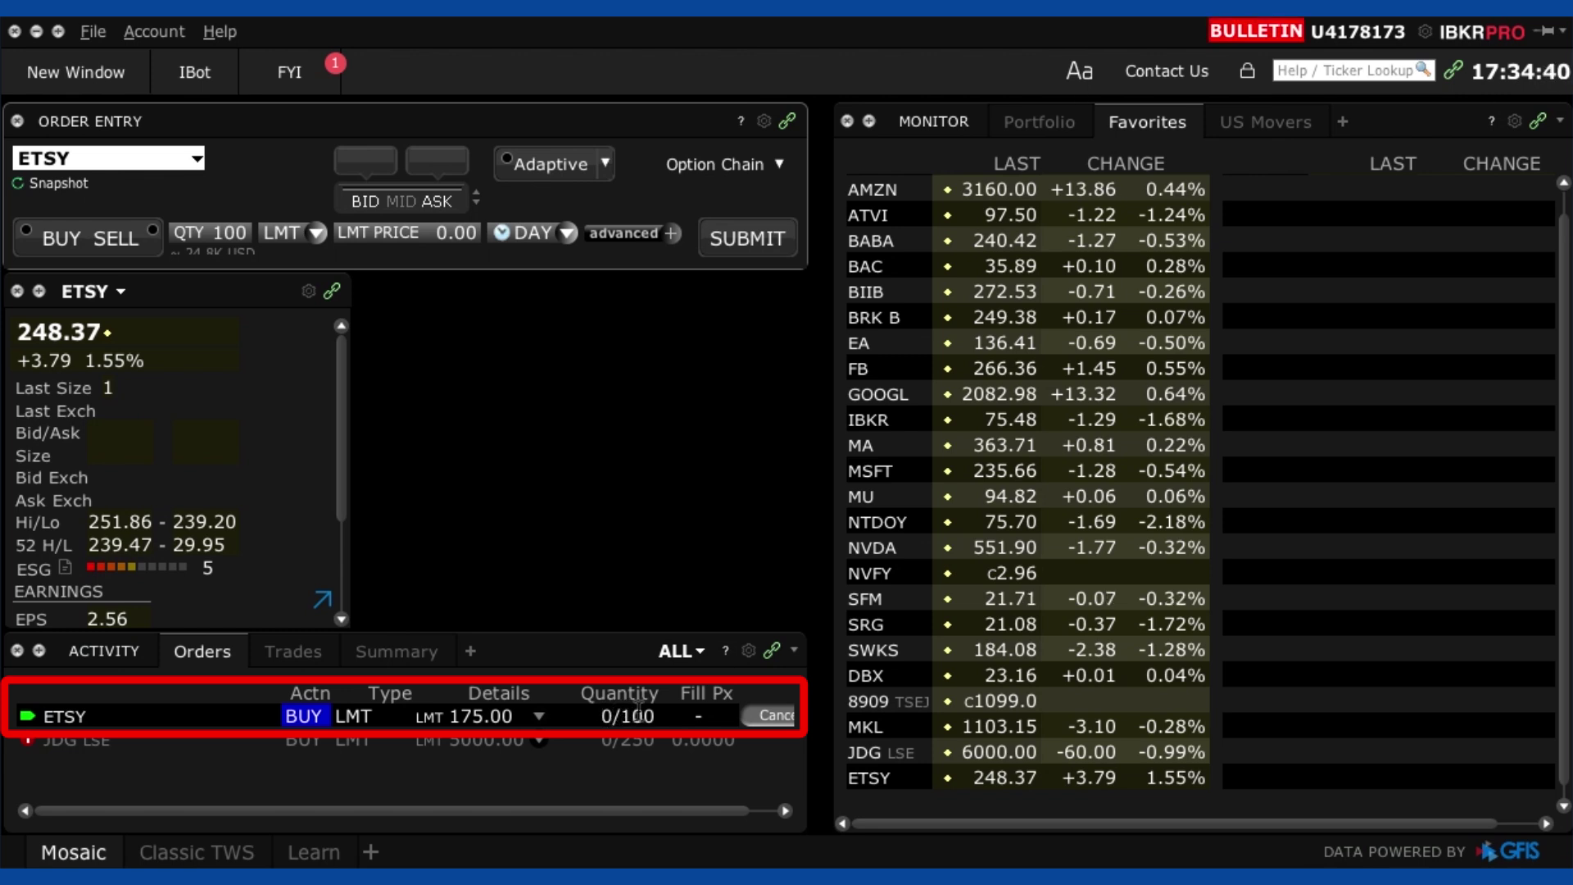
{"action": "mouse_move", "coordinate": [637, 715]}
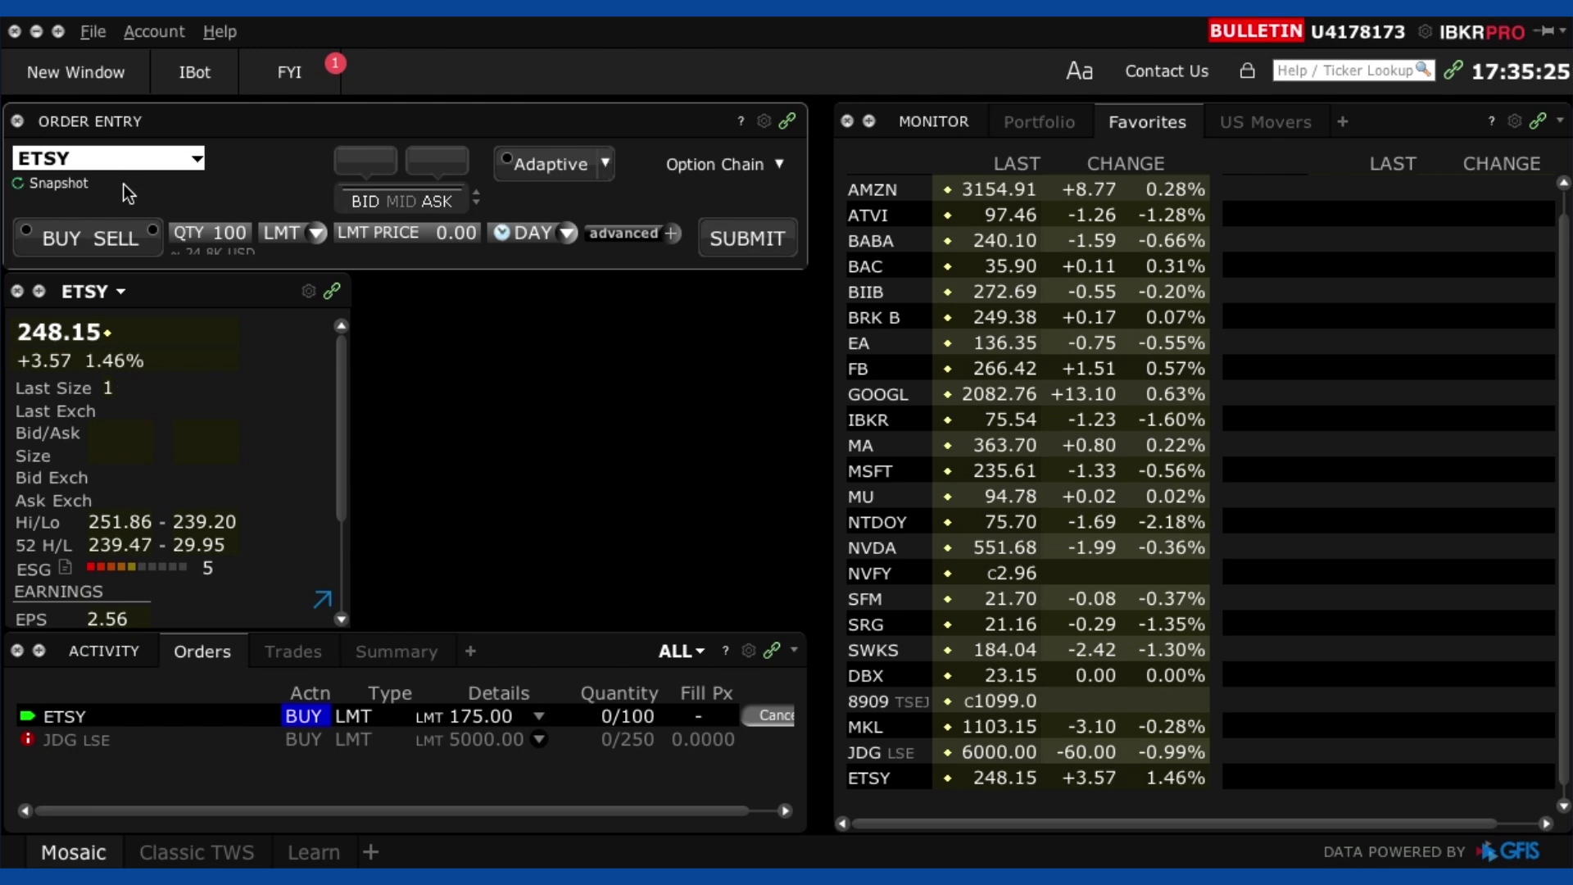
- Switch the ETSY order ticket to SELL with GTC time in force
{"action": "left_click", "coordinate": [132, 241]}
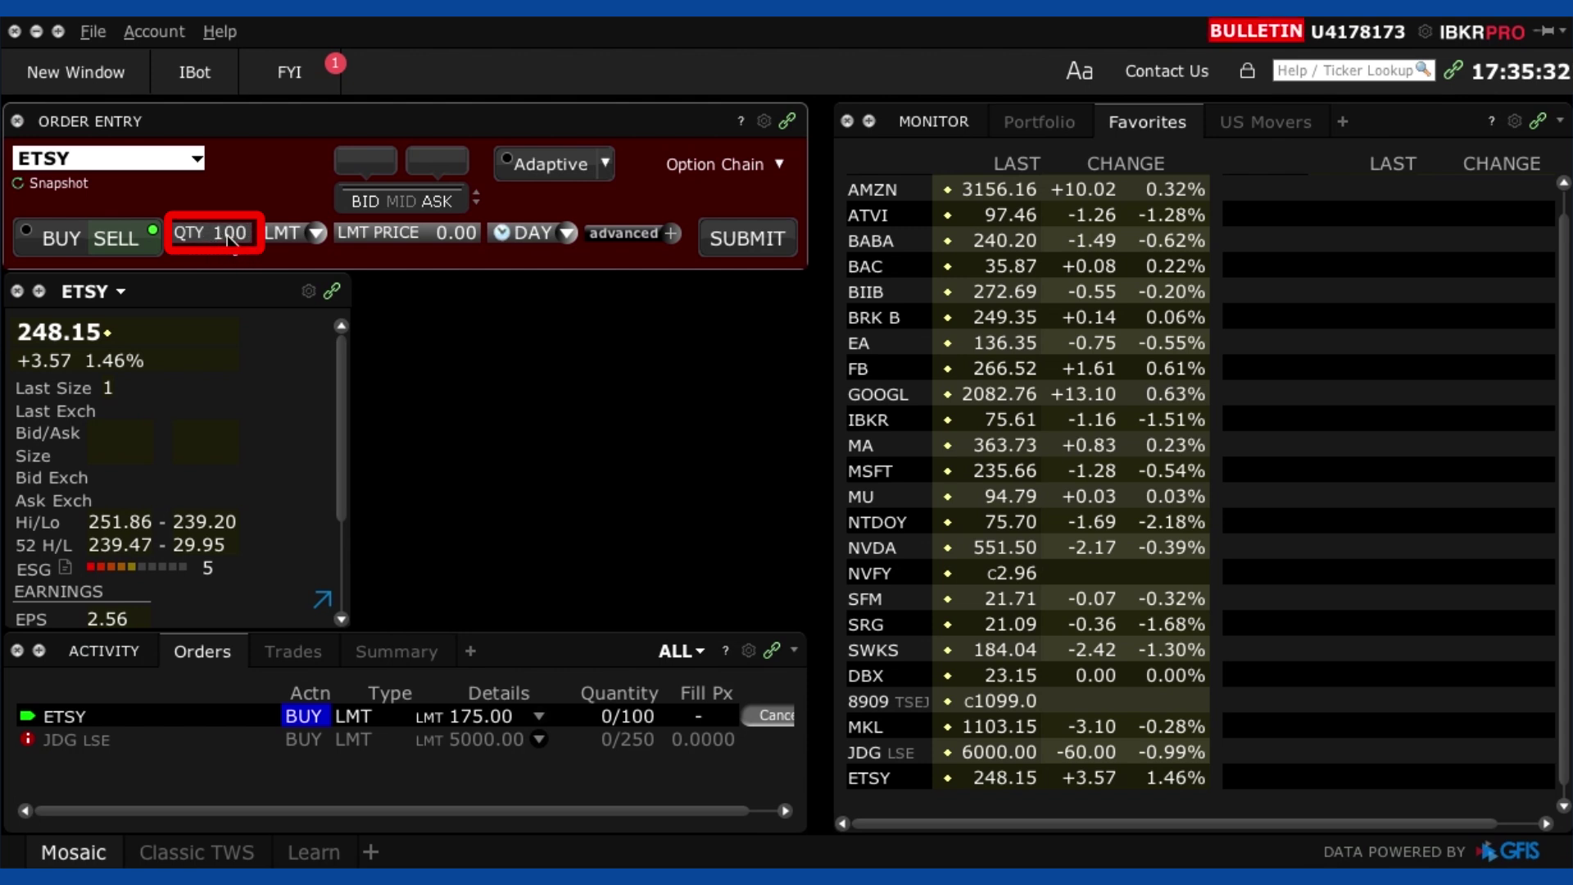
{"action": "mouse_move", "coordinate": [232, 241]}
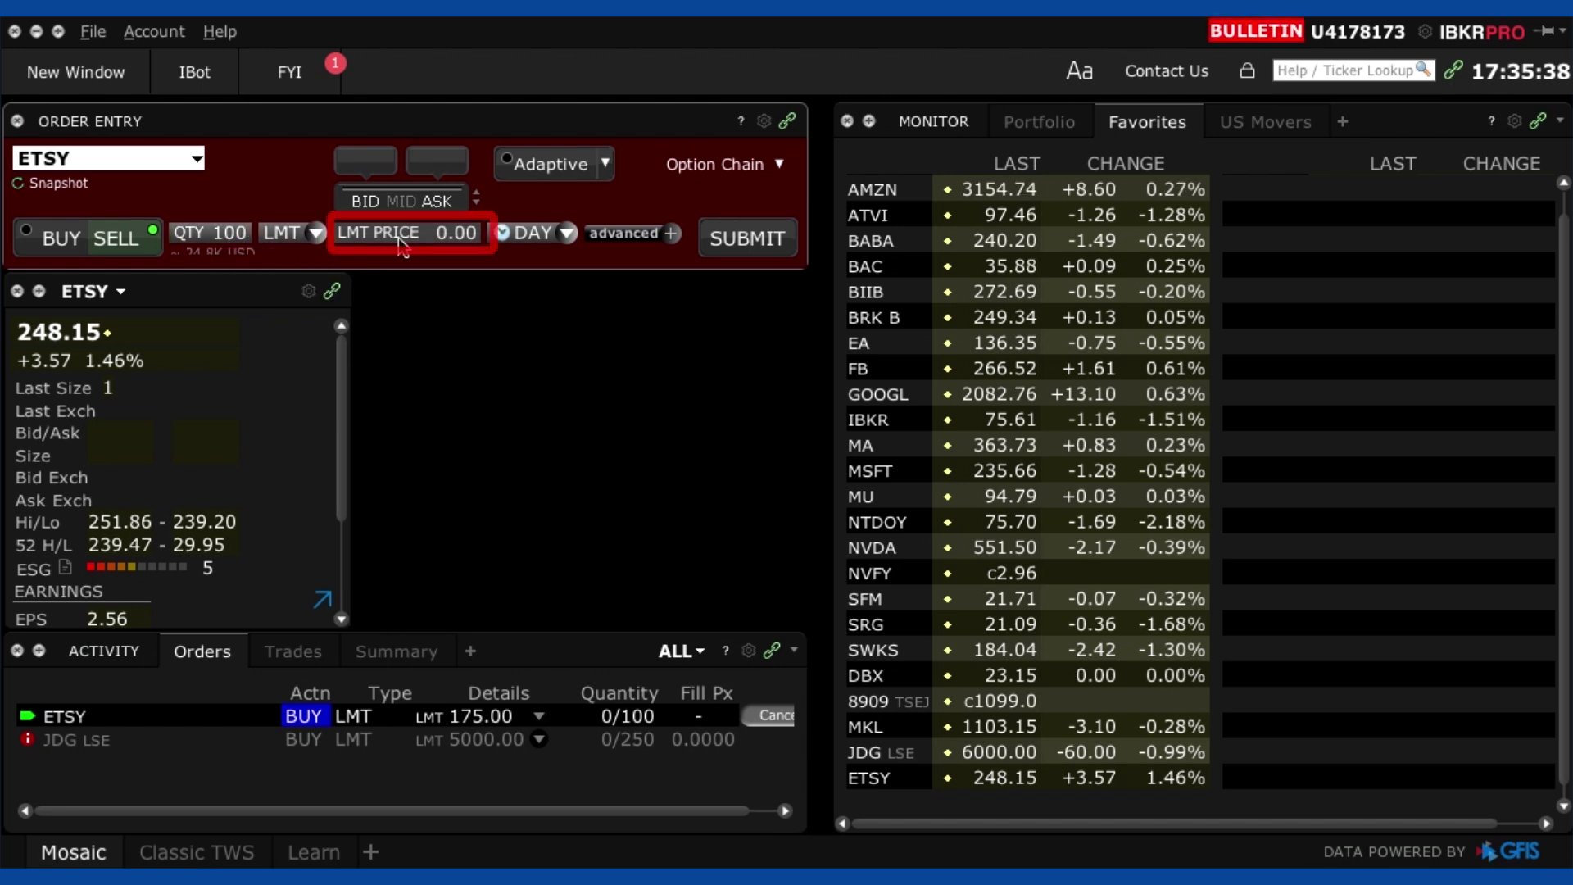
{"action": "left_click", "coordinate": [565, 236]}
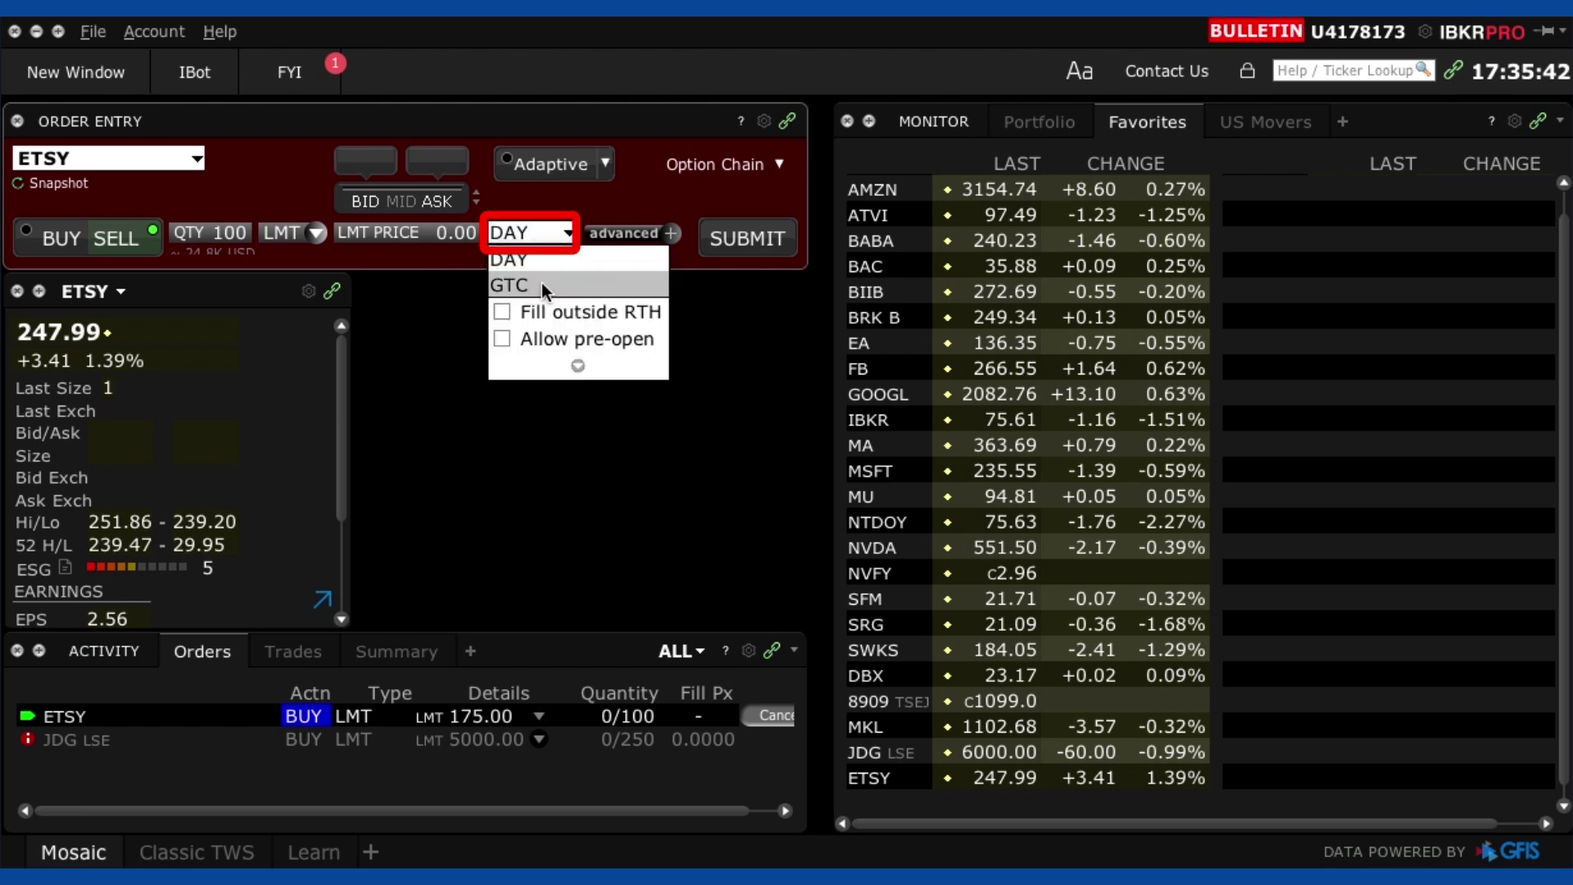
{"action": "left_click", "coordinate": [543, 282]}
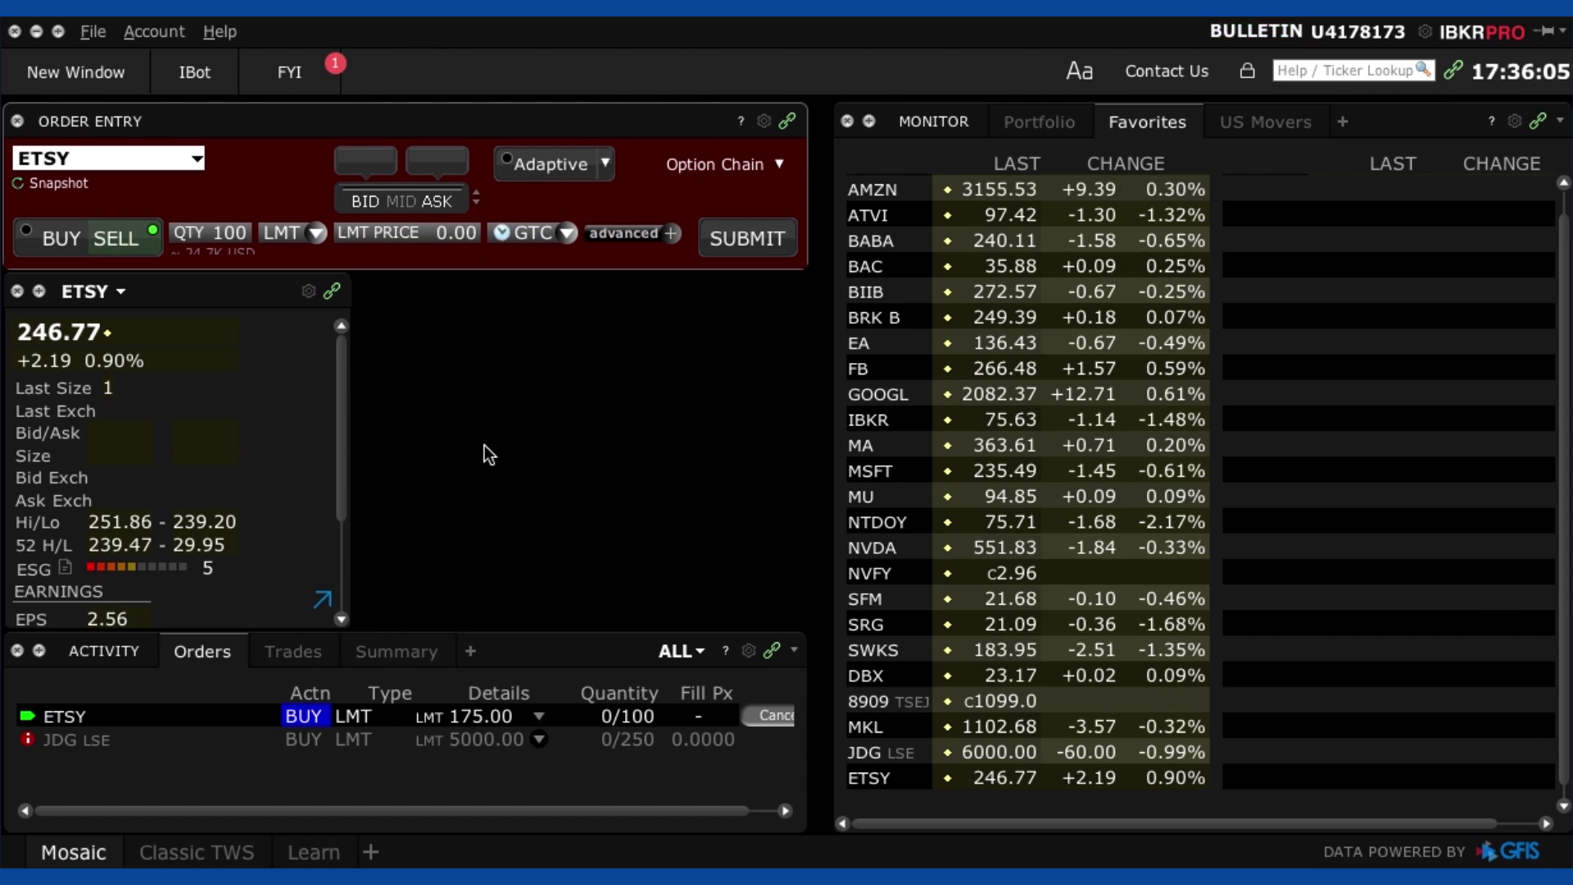
- Unlock the Mosaic layout and drag the panel edges to widen the watchlist
{"action": "left_click", "coordinate": [91, 35]}
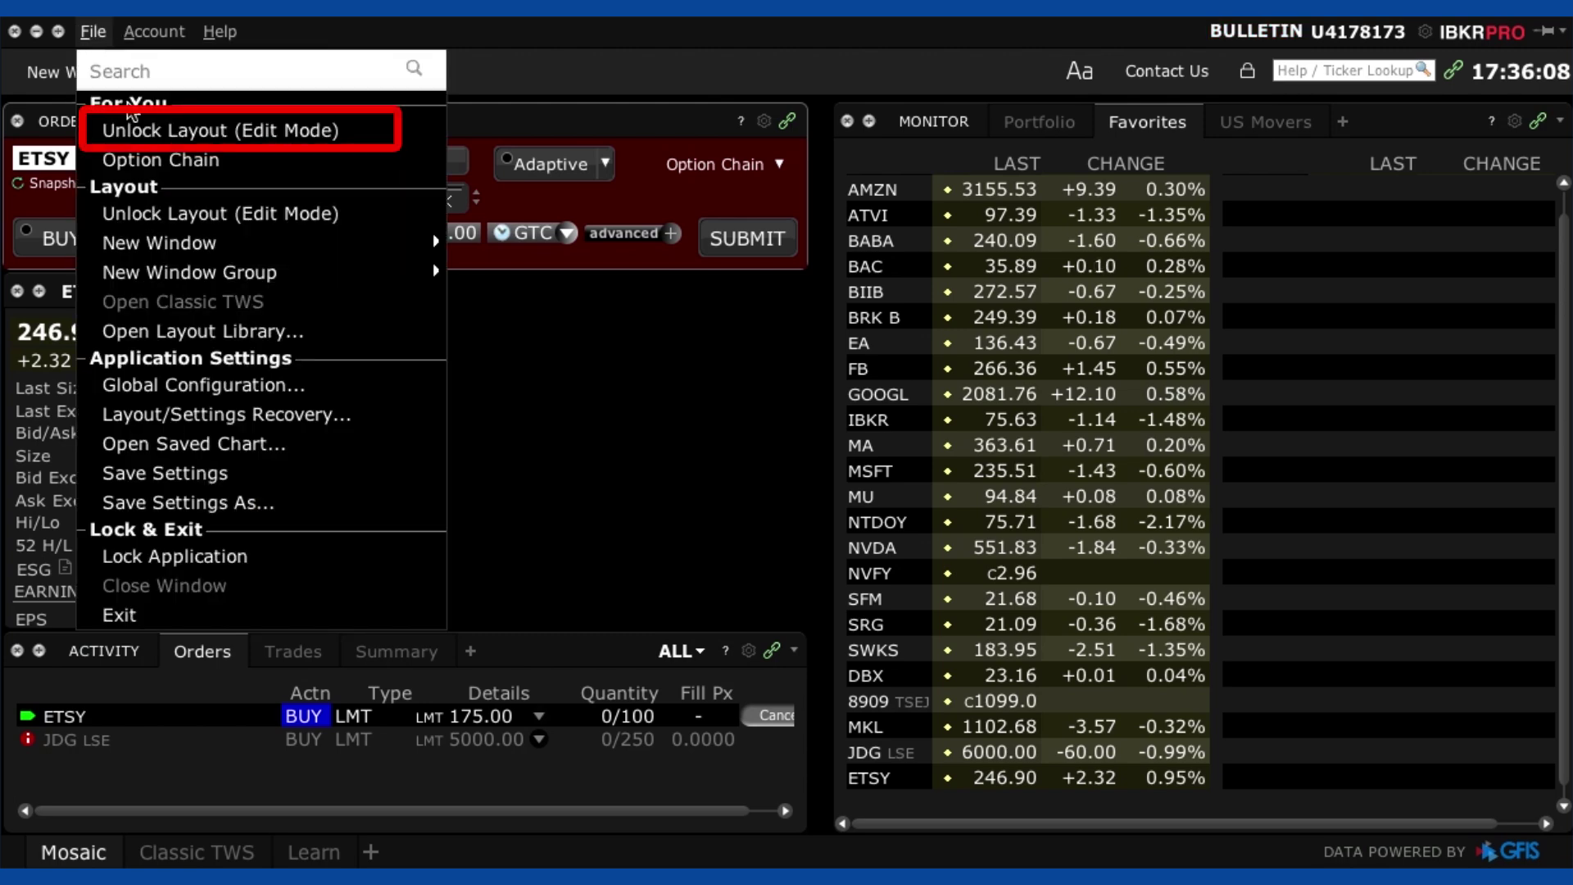
{"action": "left_click", "coordinate": [204, 133]}
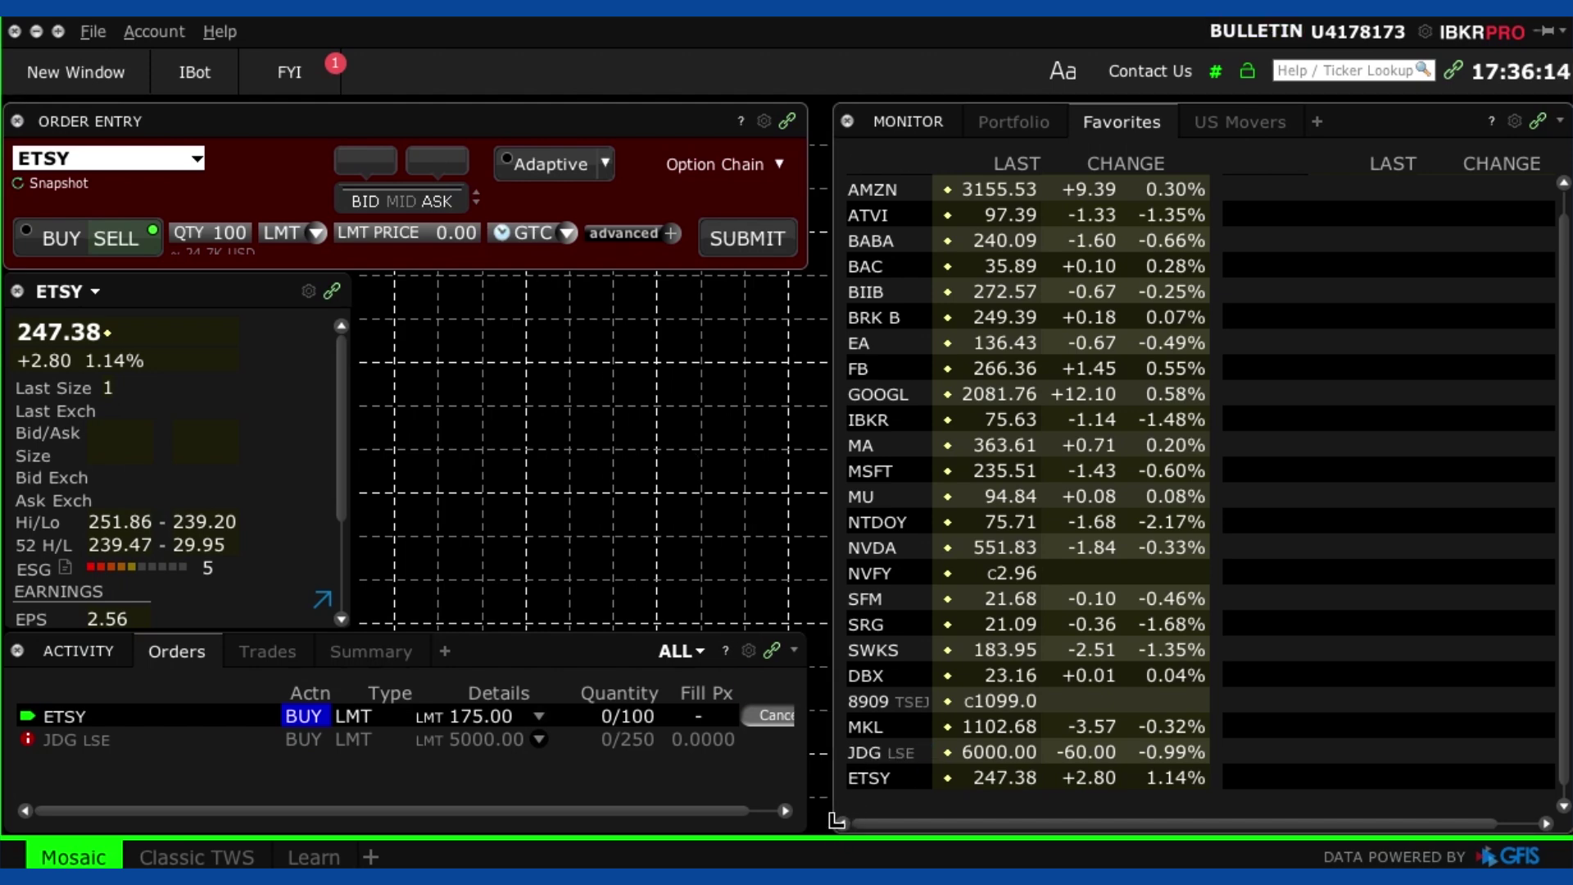
{"action": "left_click_drag", "start_coordinate": [832, 817], "coordinate": [813, 793]}
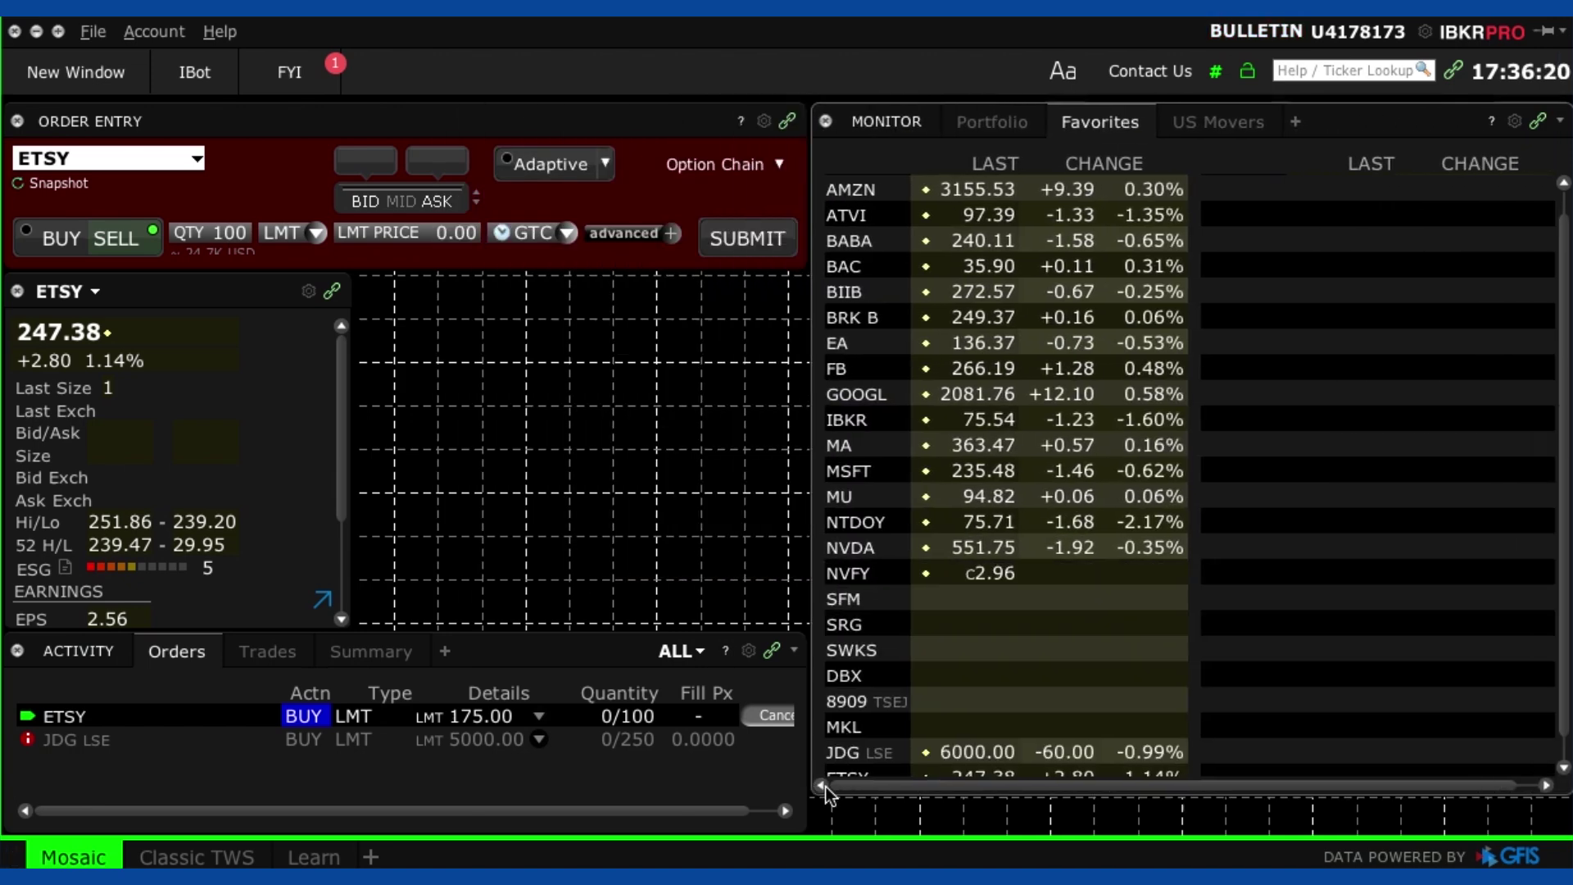
{"action": "mouse_move", "coordinate": [239, 298]}
{"action": "left_mouse_down"}
{"action": "mouse_move", "coordinate": [470, 308]}
{"action": "mouse_move", "coordinate": [254, 296]}
{"action": "left_mouse_up"}
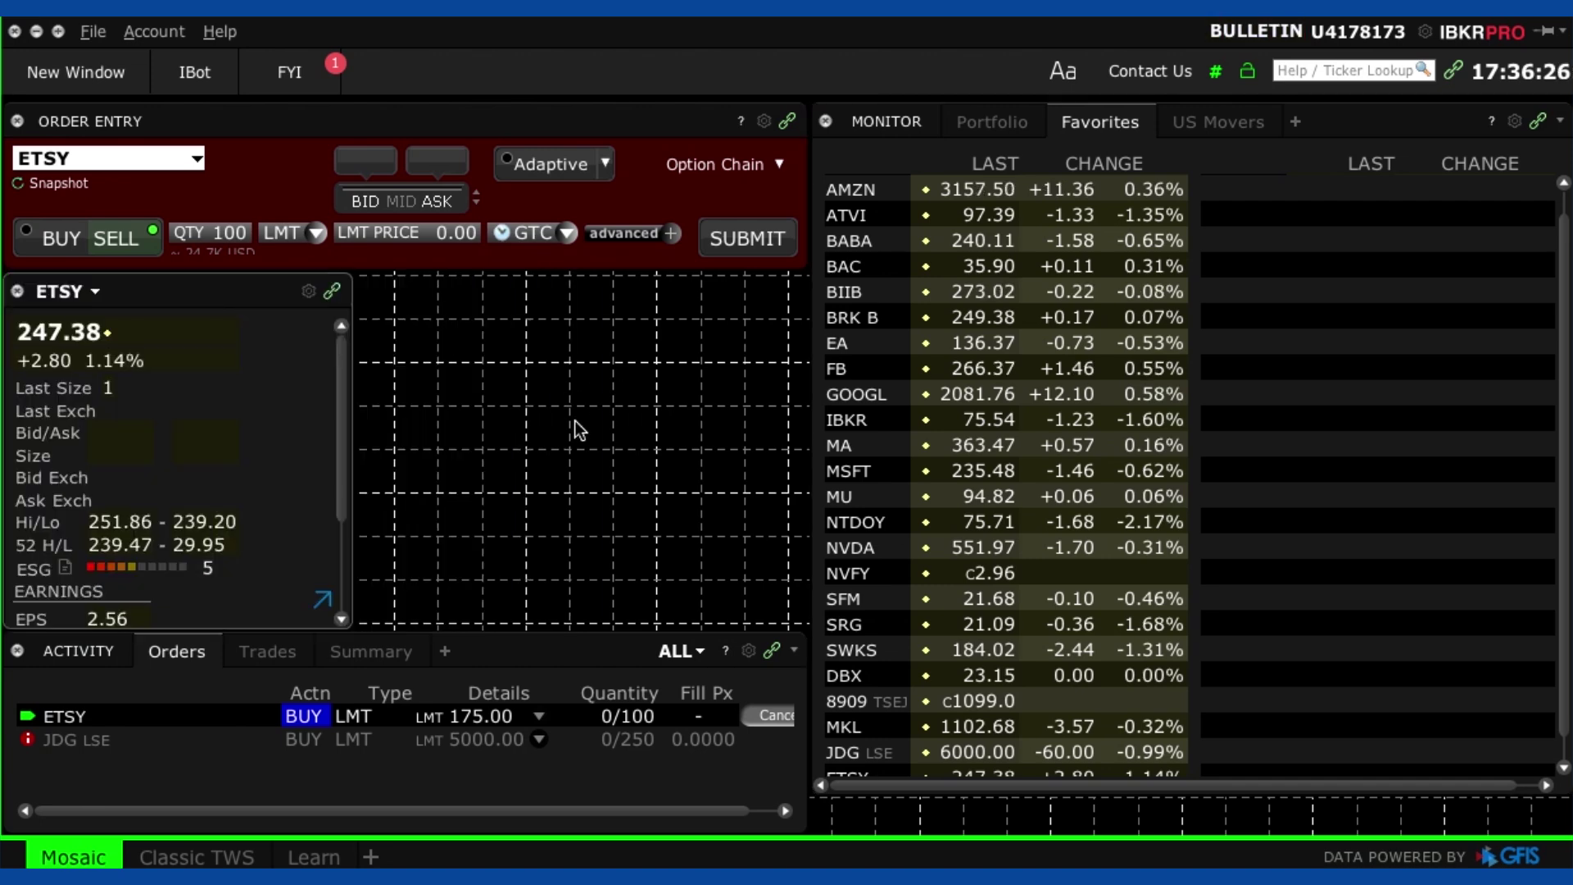
- Lock the layout again and save the changes
{"action": "left_click", "coordinate": [93, 31]}
{"action": "left_click", "coordinate": [93, 33]}
{"action": "left_click", "coordinate": [93, 32]}
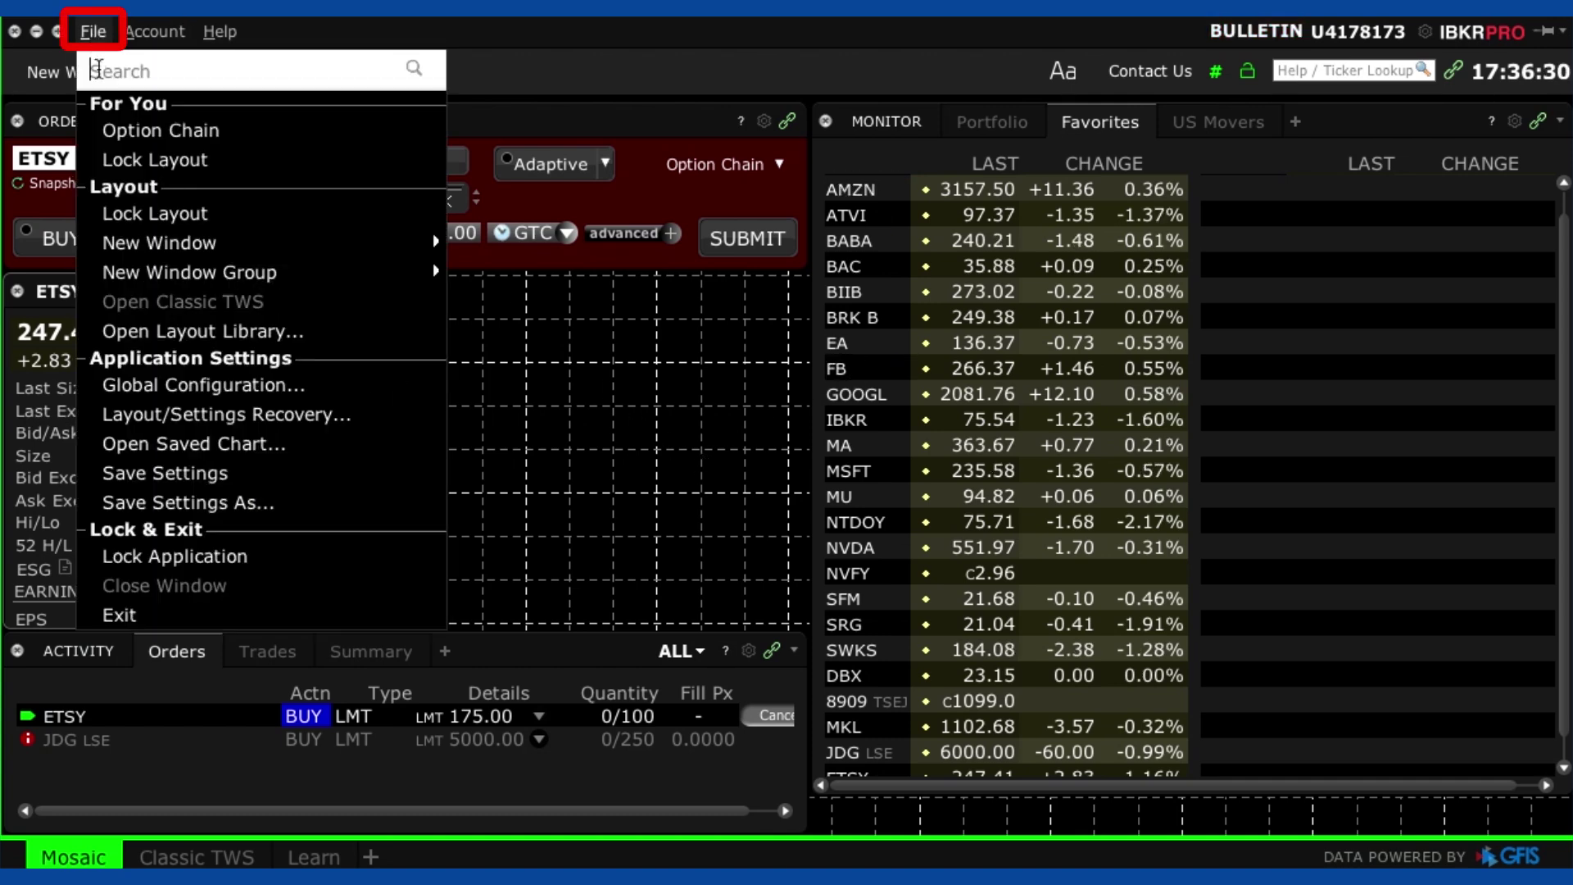
{"action": "left_click", "coordinate": [156, 213]}
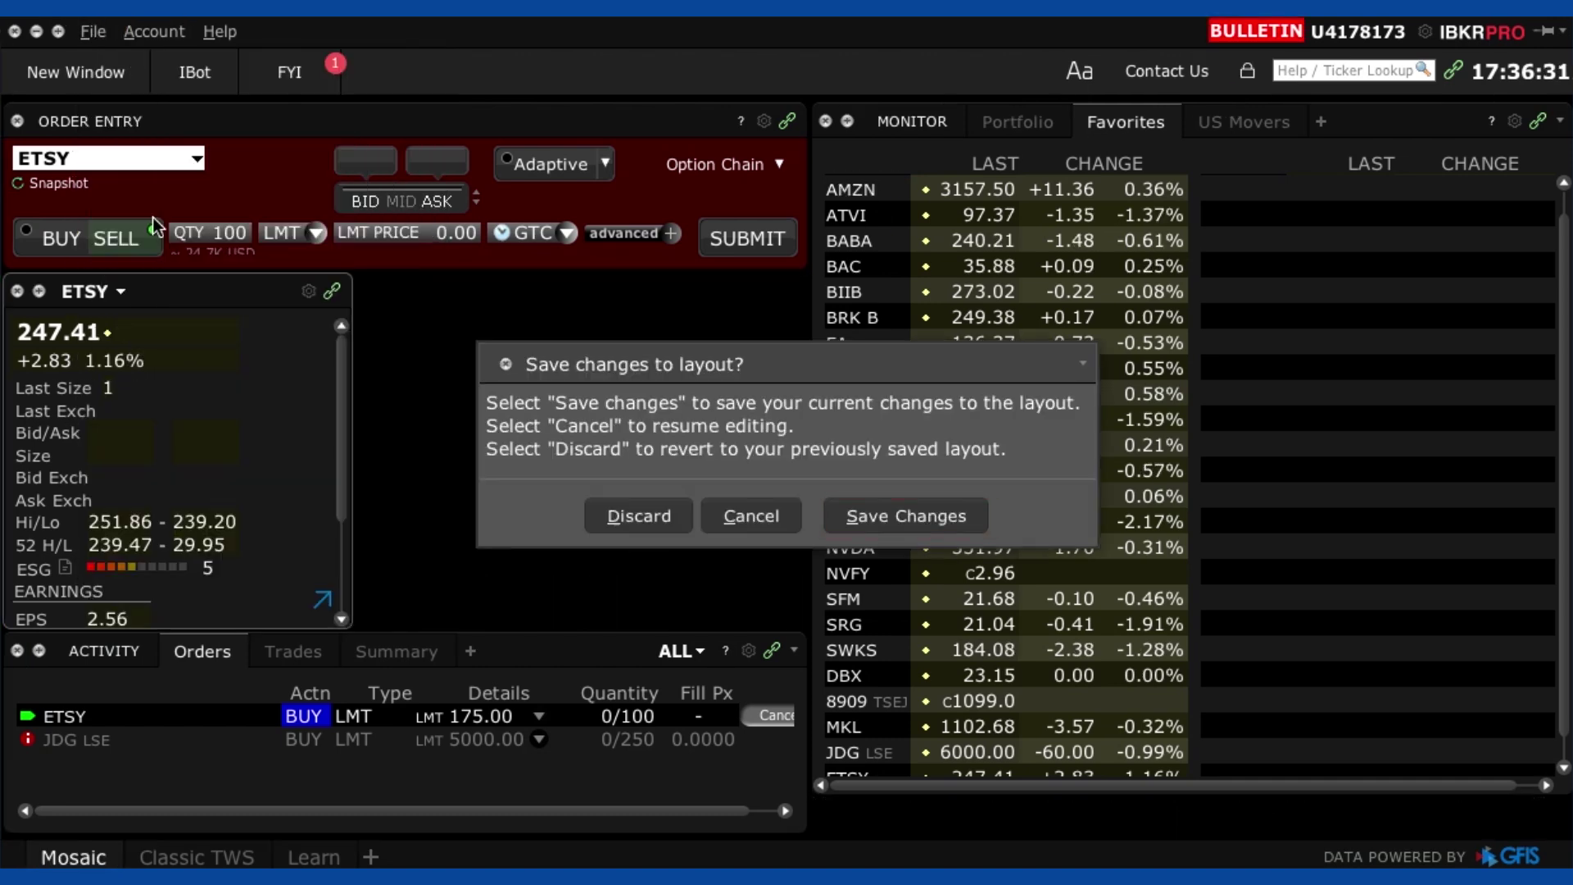
{"action": "left_click", "coordinate": [901, 524]}
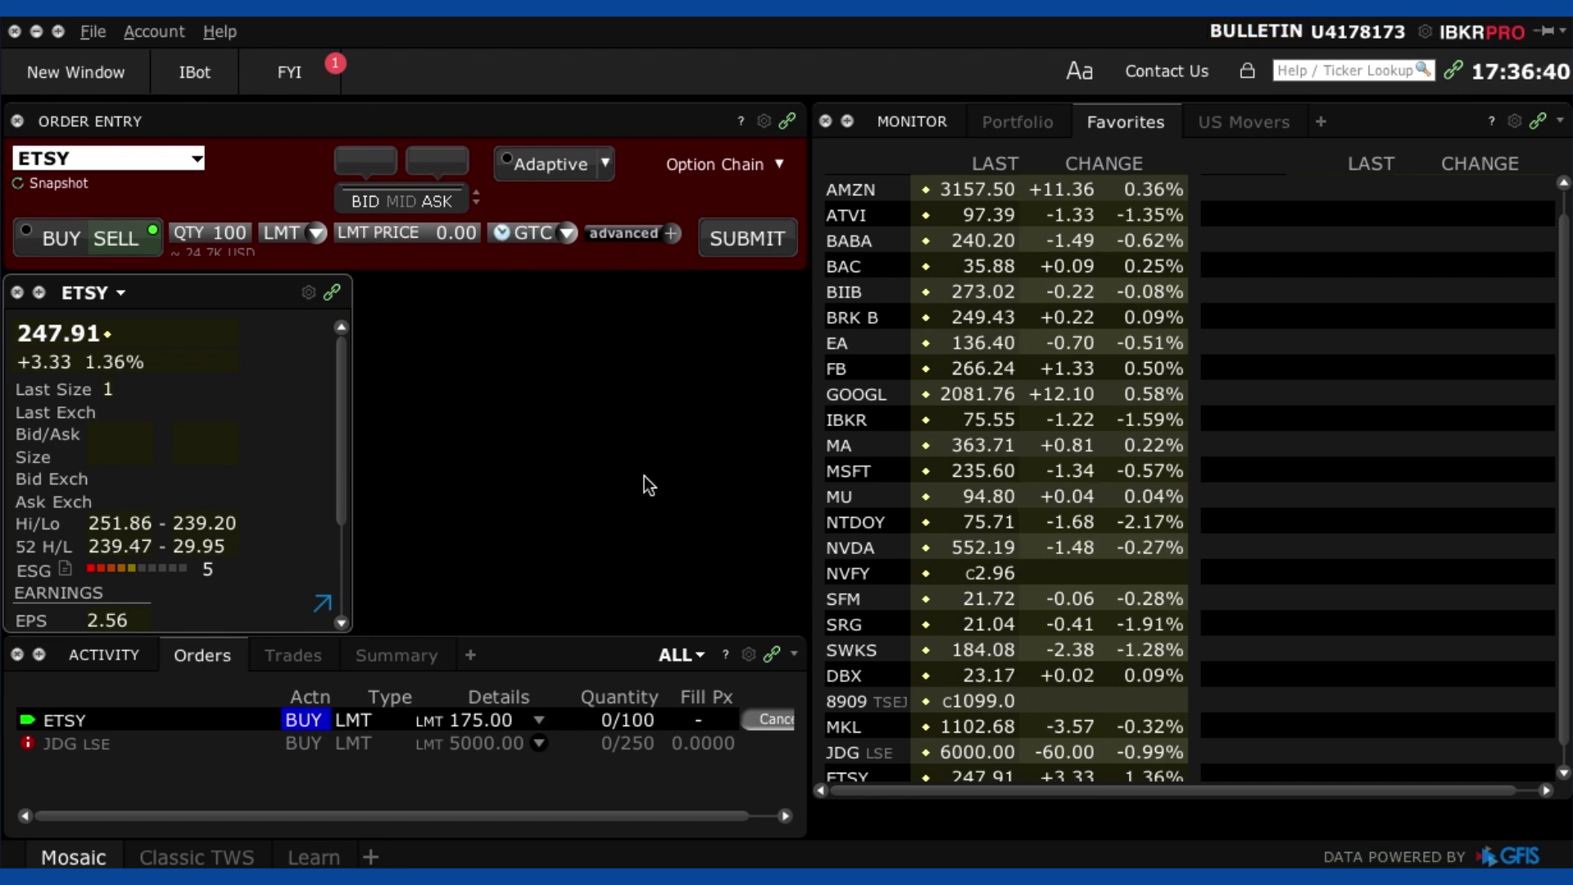
- Open a new ETSY chart window and move it up and left over the layout
{"action": "left_click", "coordinate": [76, 72]}
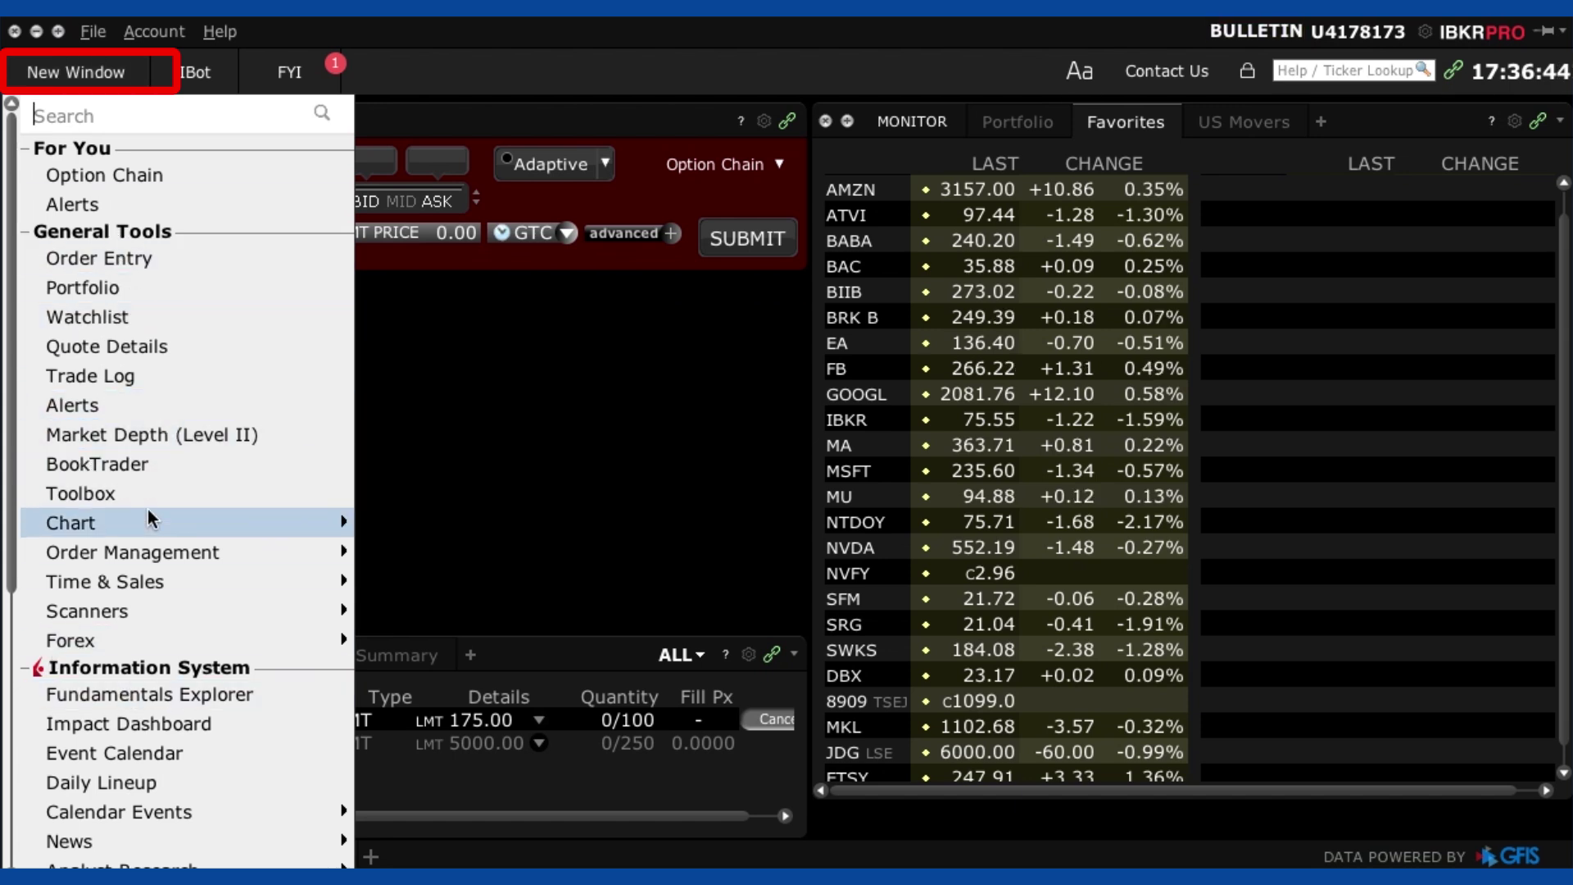
{"action": "mouse_move", "coordinate": [150, 525]}
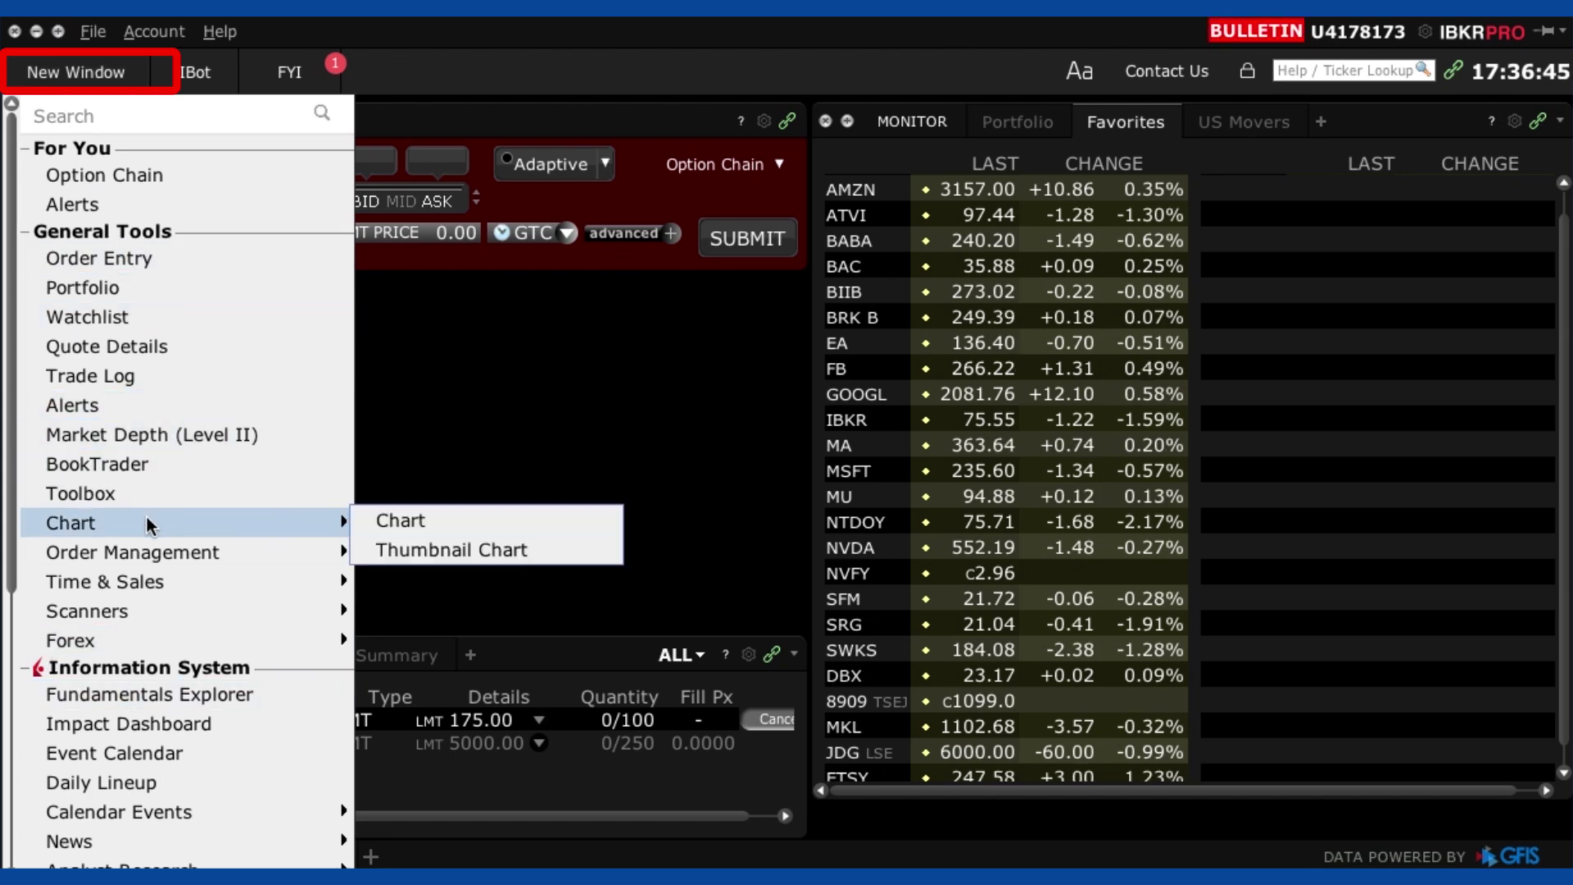
{"action": "left_click", "coordinate": [412, 519]}
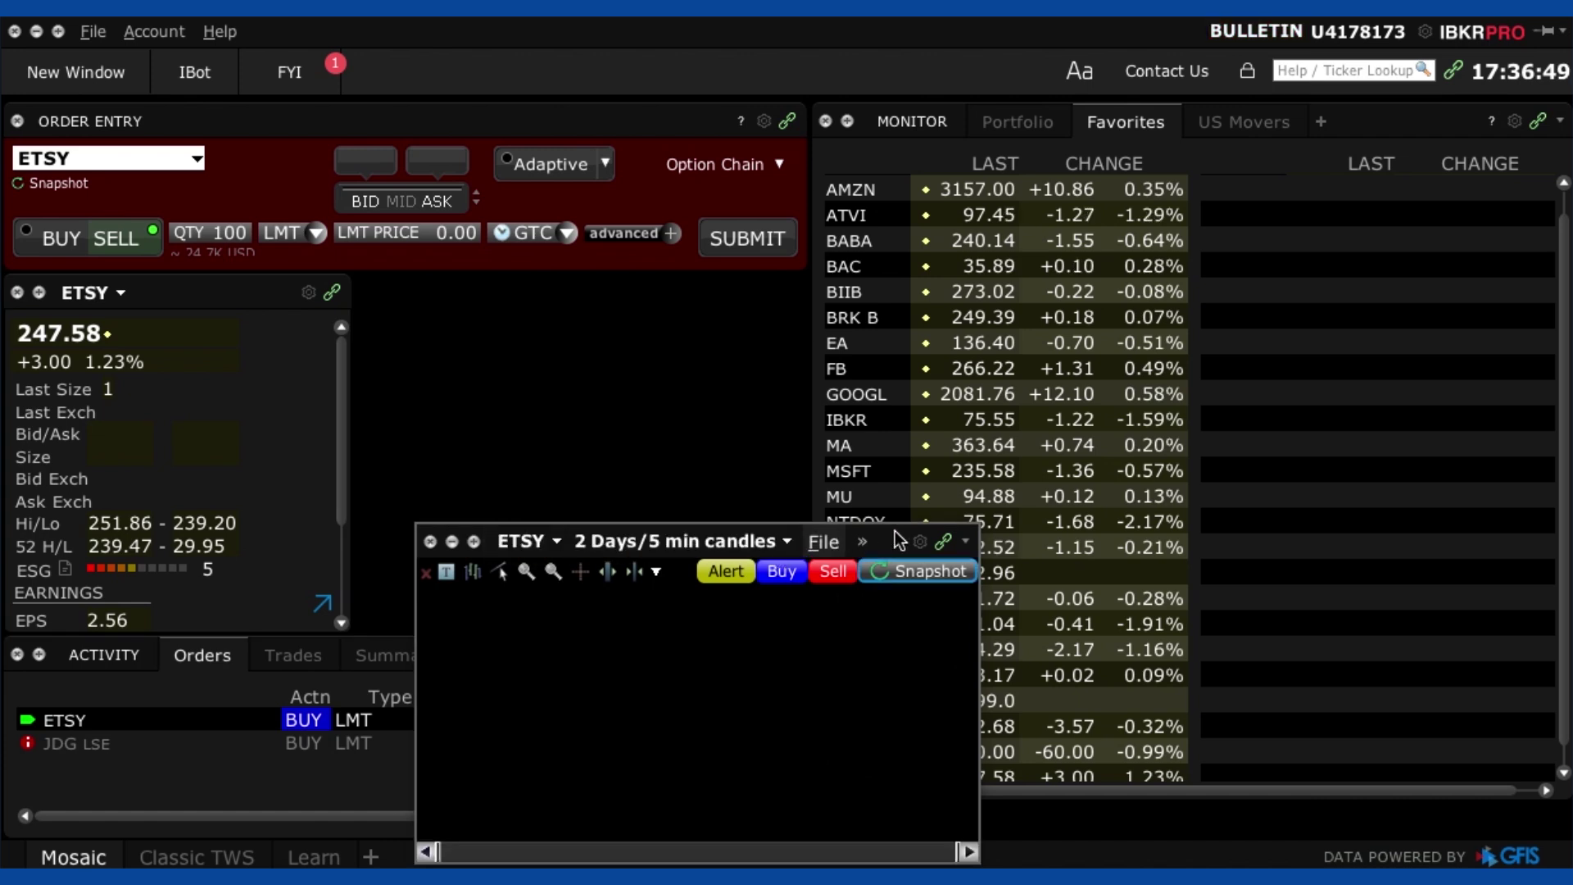
{"action": "left_click_drag", "start_coordinate": [875, 527], "coordinate": [732, 362]}
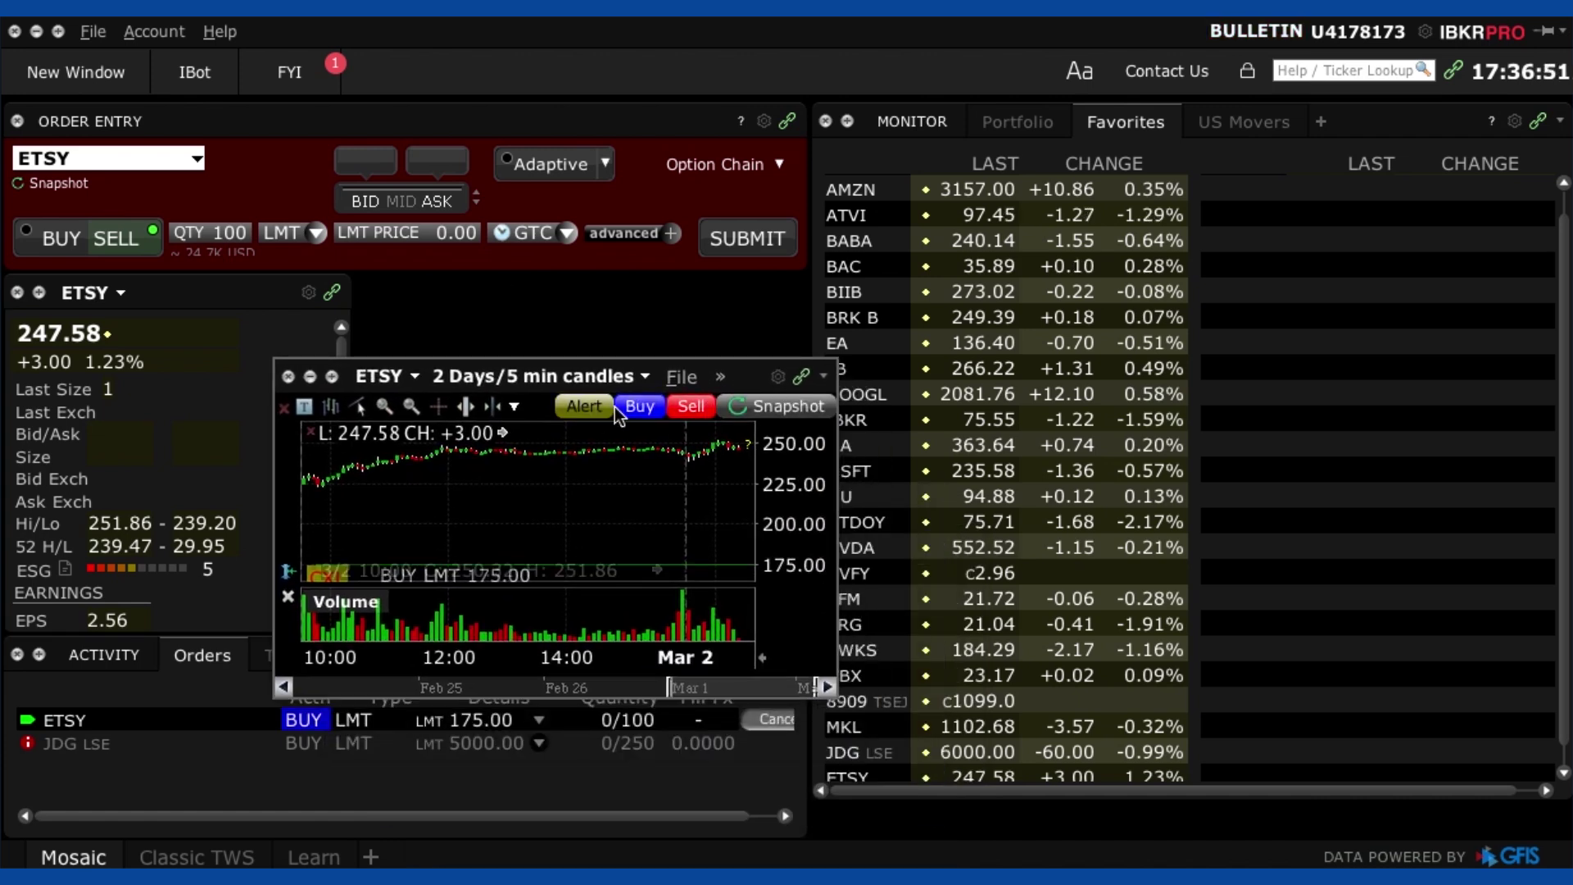